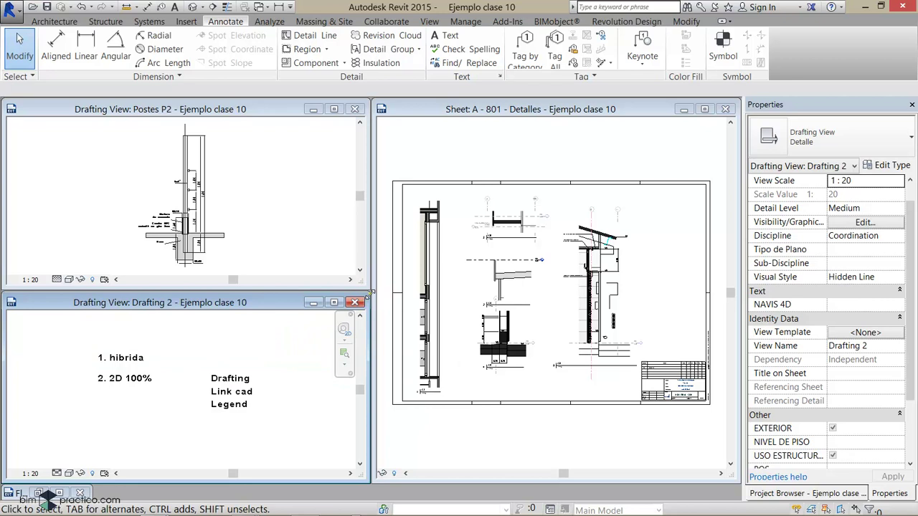
Enlarge the Drafting 2 view and highlight its '2. 2D 100%' and 'Drafting' notes.
left_click_drag(370, 293, 459, 96)
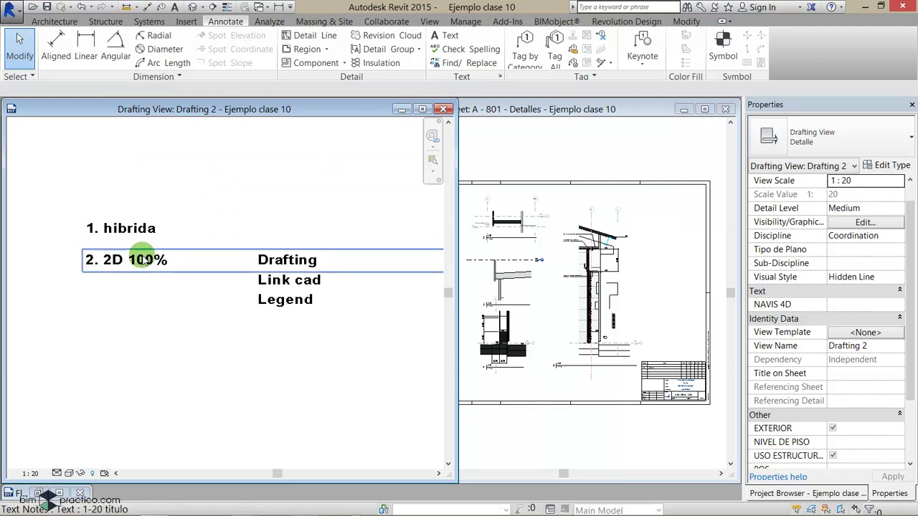
left_click(143, 261)
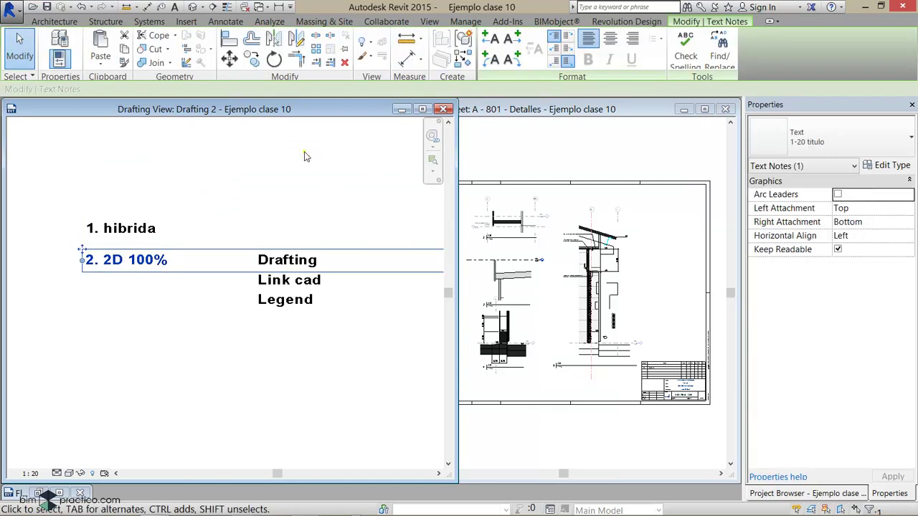
left_click(304, 154)
left_click(305, 253)
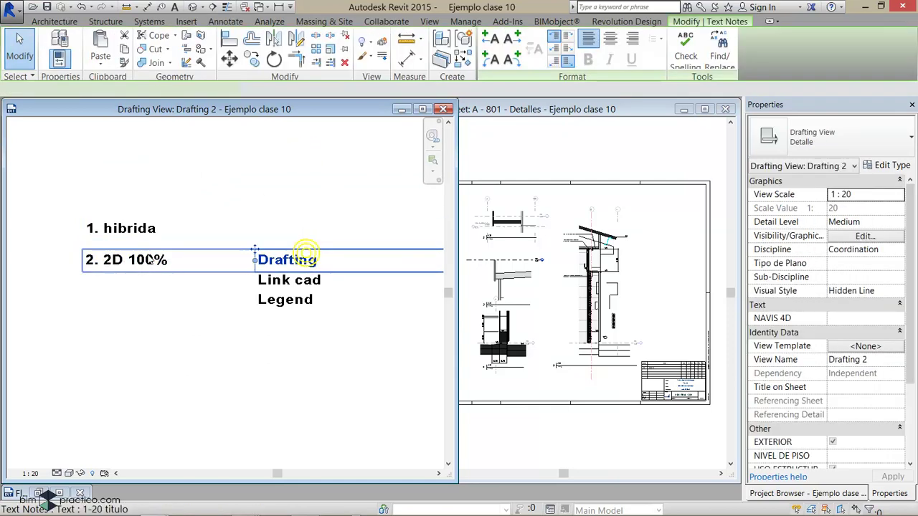
left_click(104, 260)
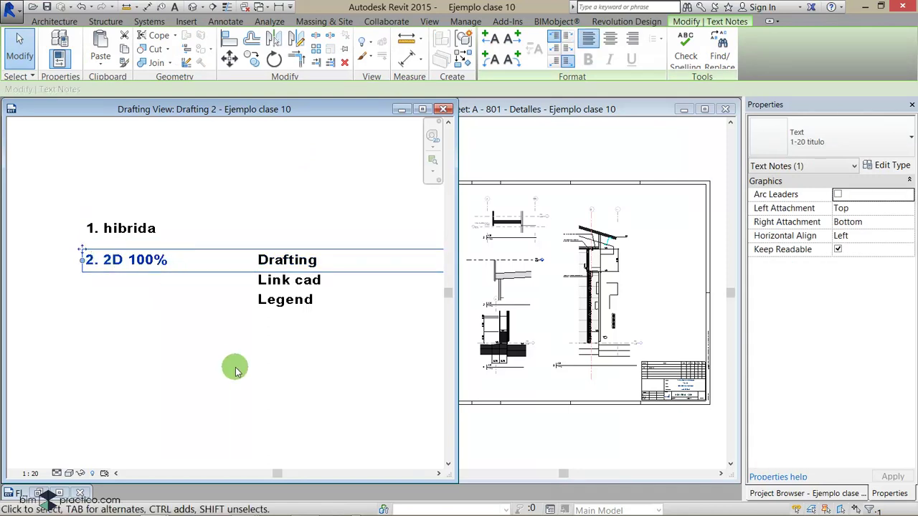
left_click(266, 360)
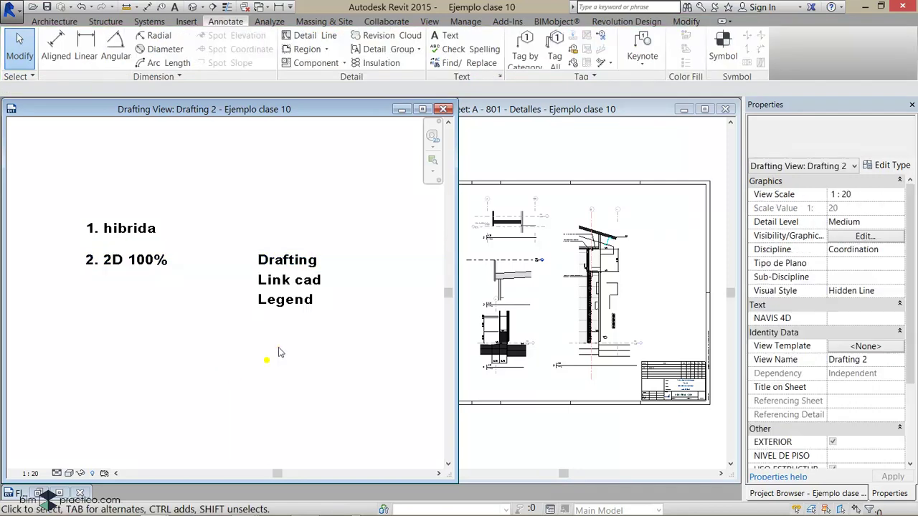
left_click(312, 261)
left_click(297, 195)
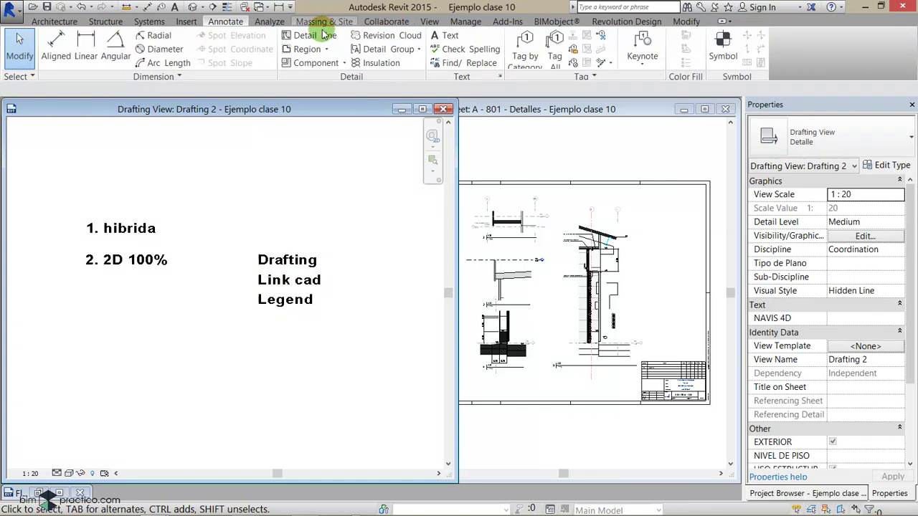
Shrink Drafting 2 beside the sheet and collapse Views and Families in the Project Browser.
left_click(430, 23)
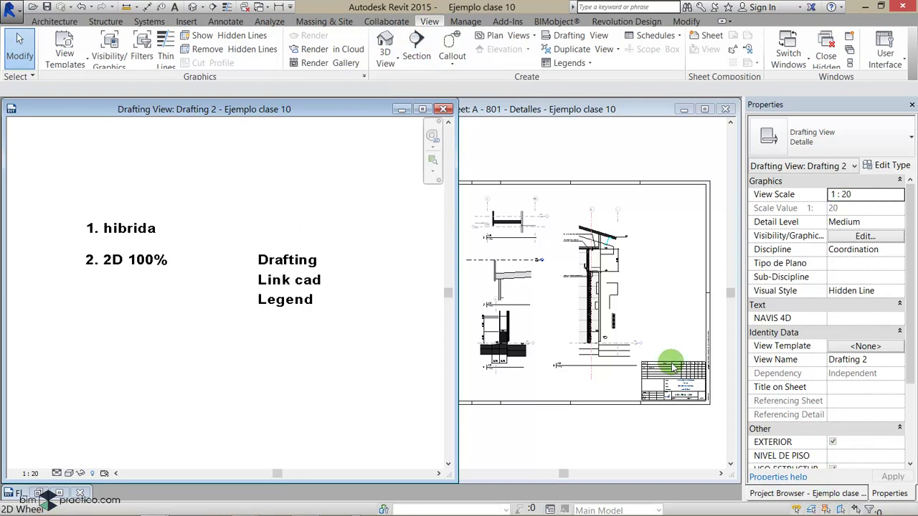
left_click_drag(456, 102, 368, 98)
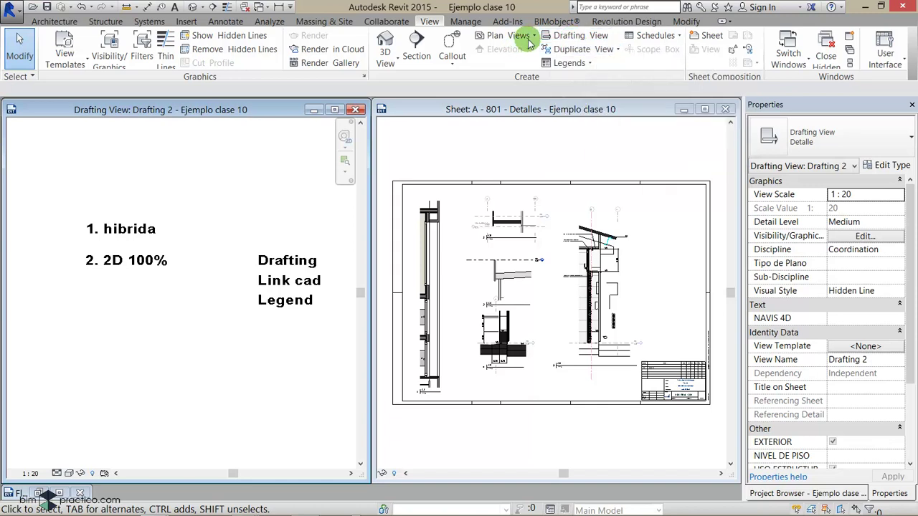
left_click(848, 492)
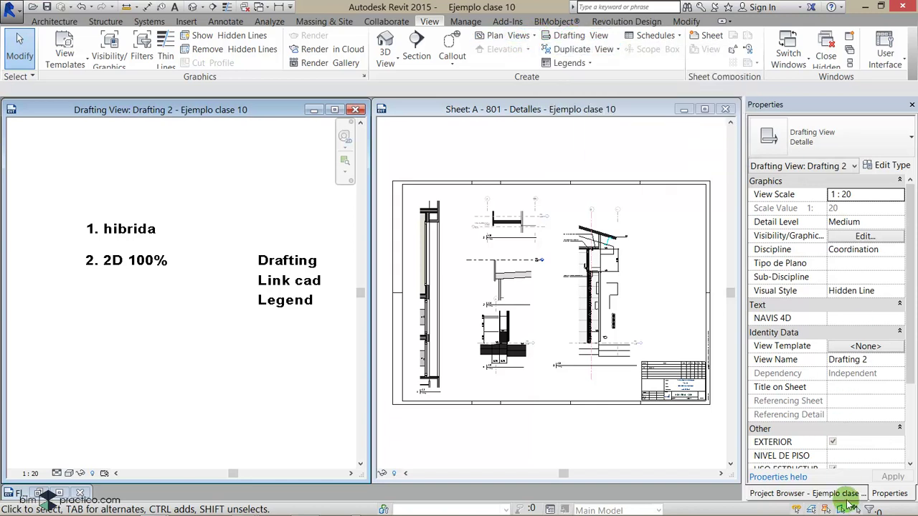
left_click(753, 124)
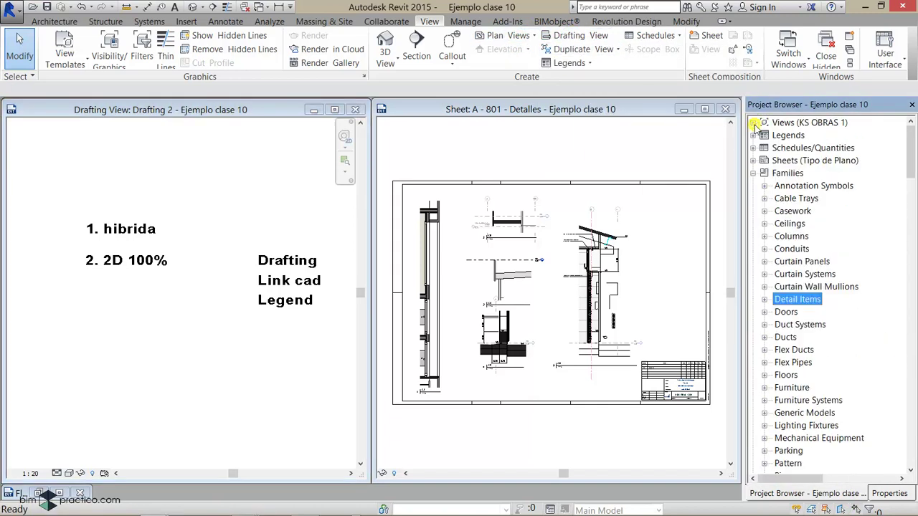
left_click(753, 173)
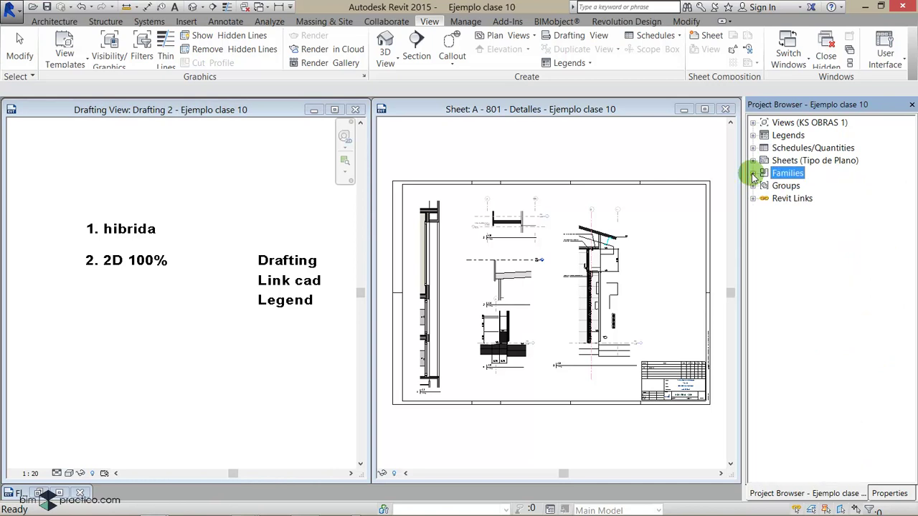
Add a drafting view named 'drafting prueba' with a 1 : 10 scale.
left_click(570, 39)
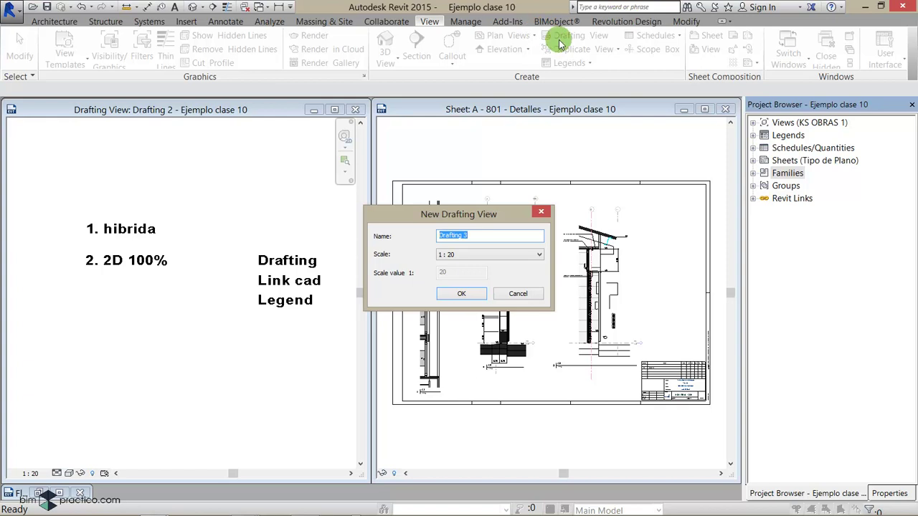
left_click_drag(486, 215, 479, 200)
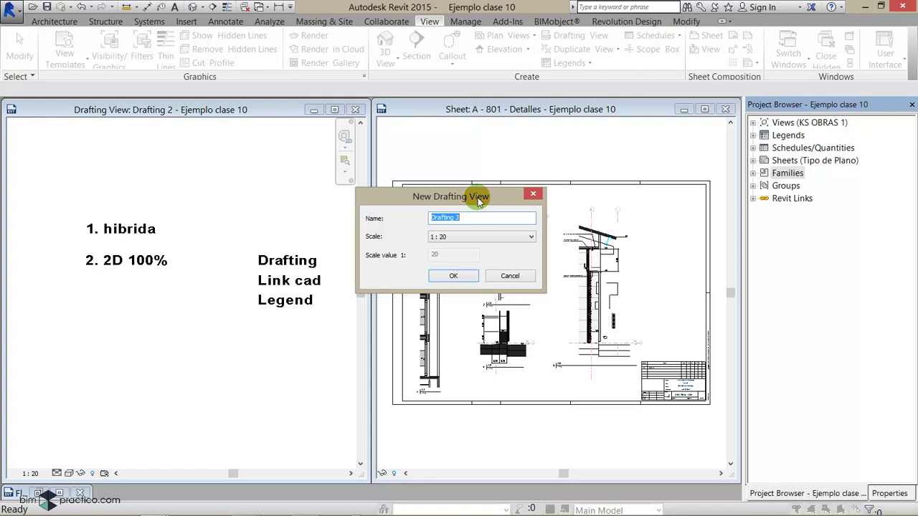
type("dr")
type("rueba")
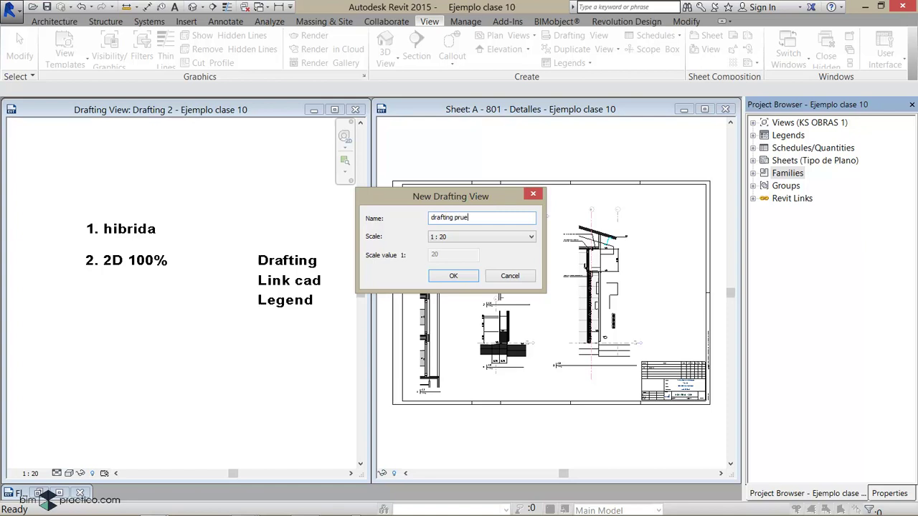
left_click(464, 238)
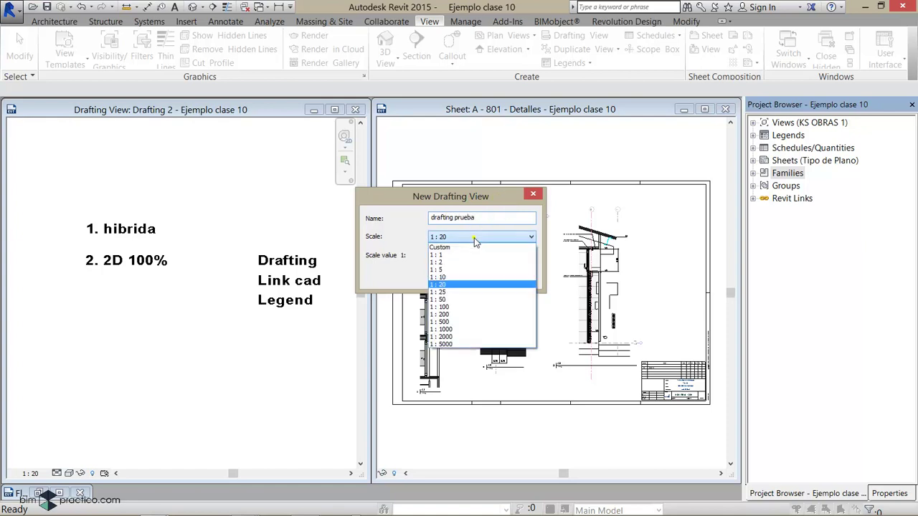
left_click(465, 277)
left_click(465, 278)
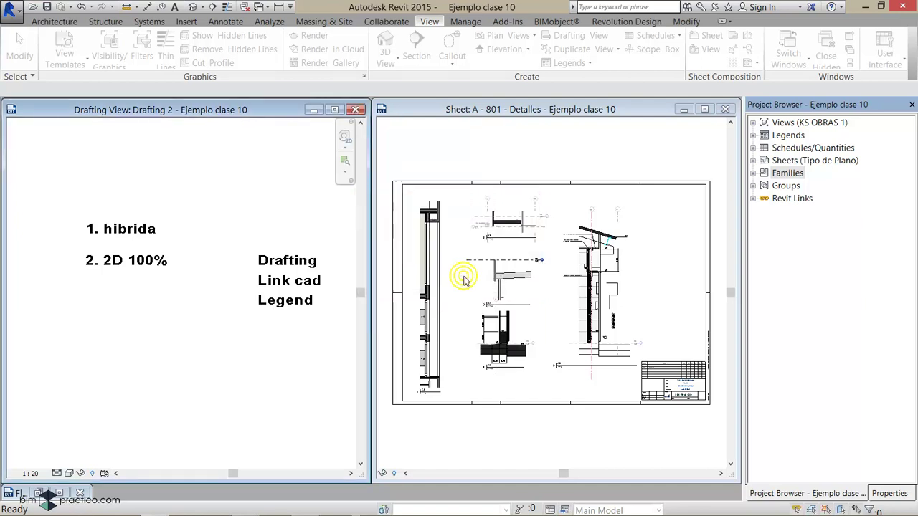
Expand Views and three nested '???' groups to list the drafting prueba view.
left_click(753, 123)
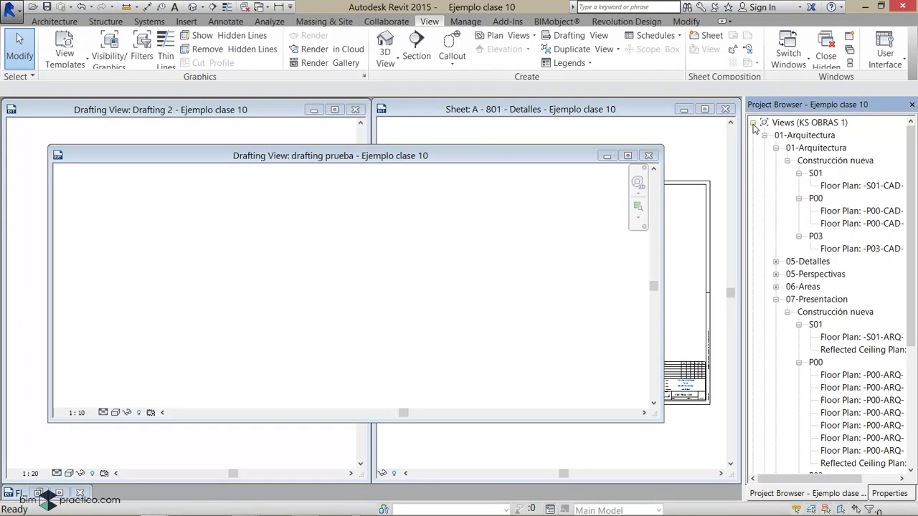
left_click_drag(909, 210, 904, 338)
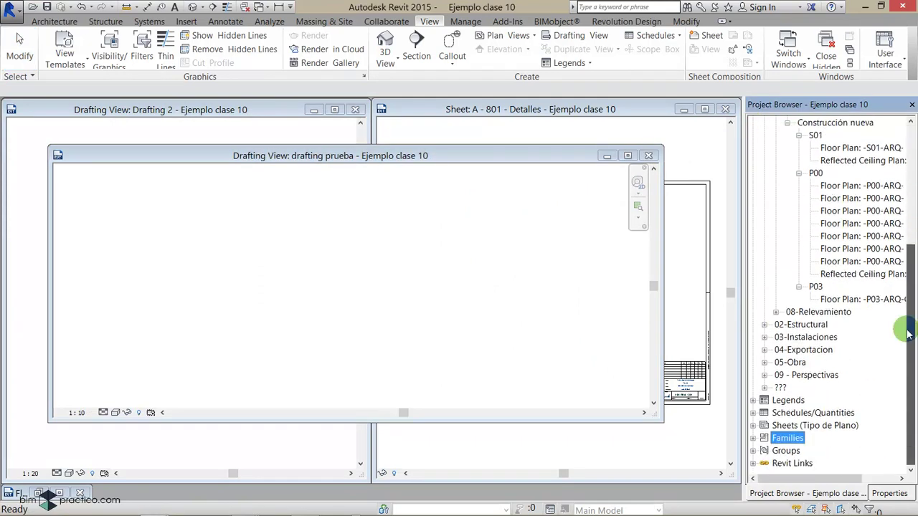
left_click(764, 388)
left_click(776, 400)
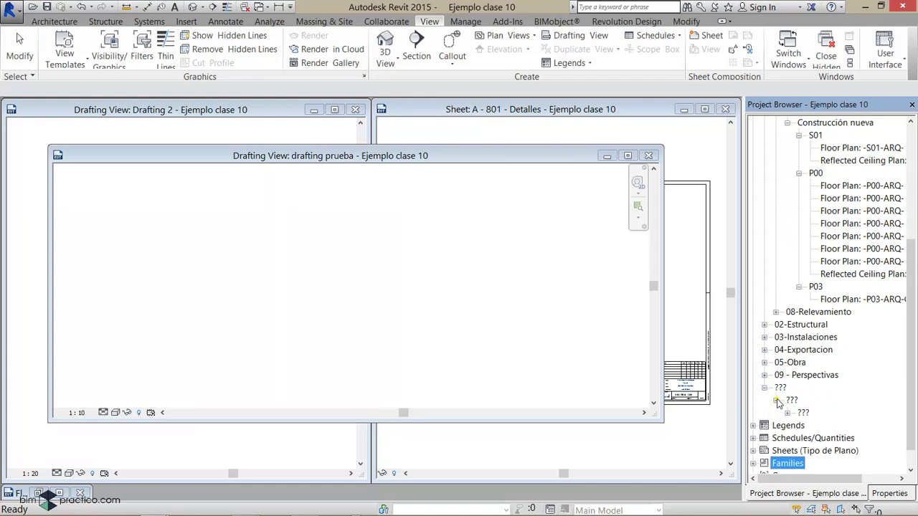
left_click(787, 413)
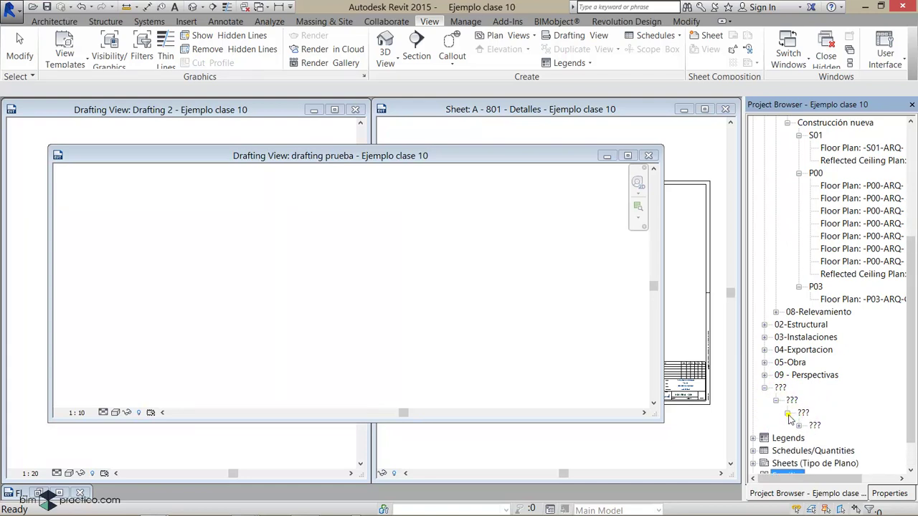
left_click(799, 426)
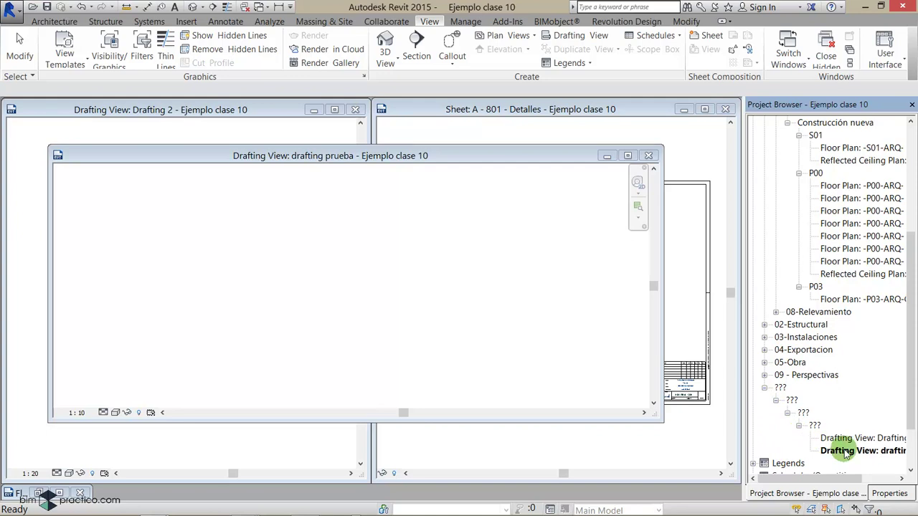
left_click(428, 278)
left_click_drag(461, 161, 492, 167)
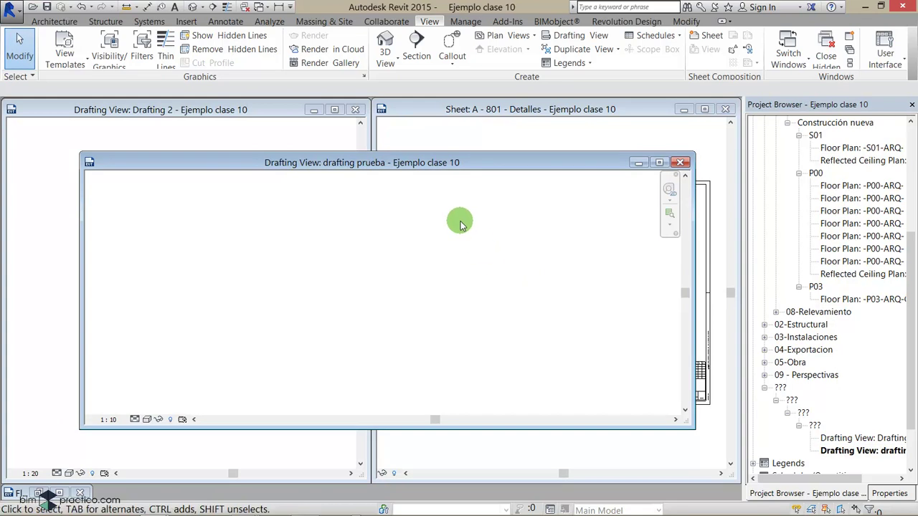
Inspect drafting prueba's Other properties and open the TIPO DE PLANO value list.
left_click(895, 494)
left_click(514, 301)
mouse_move(510, 281)
middle_mouse_down()
mouse_move(489, 266)
mouse_move(467, 267)
middle_mouse_up()
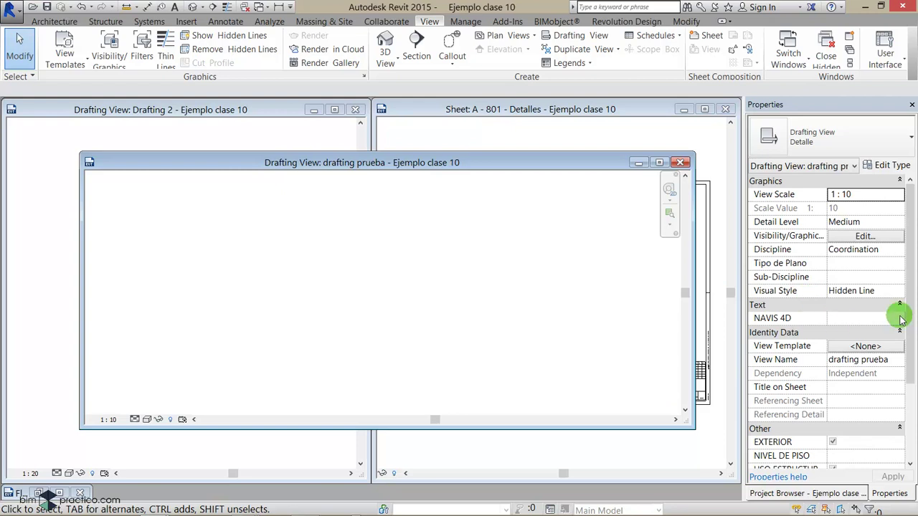
left_click_drag(907, 310, 905, 393)
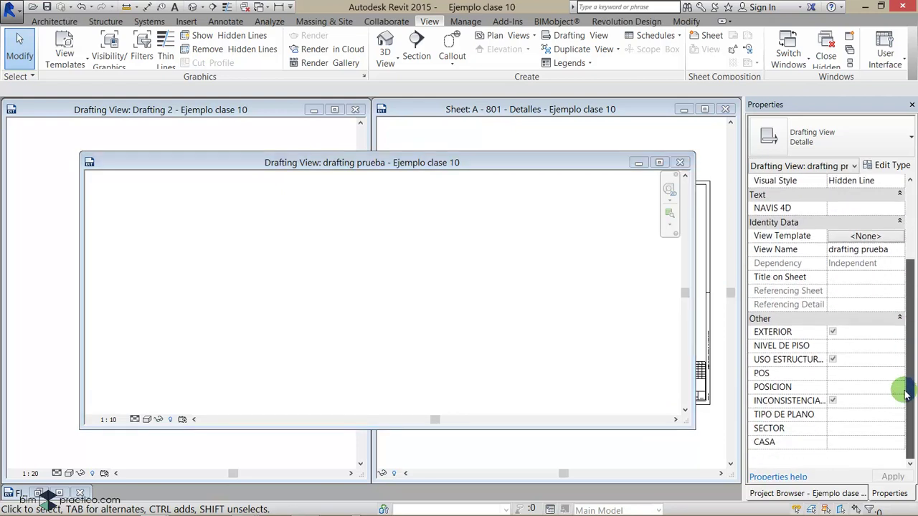
left_click(524, 323)
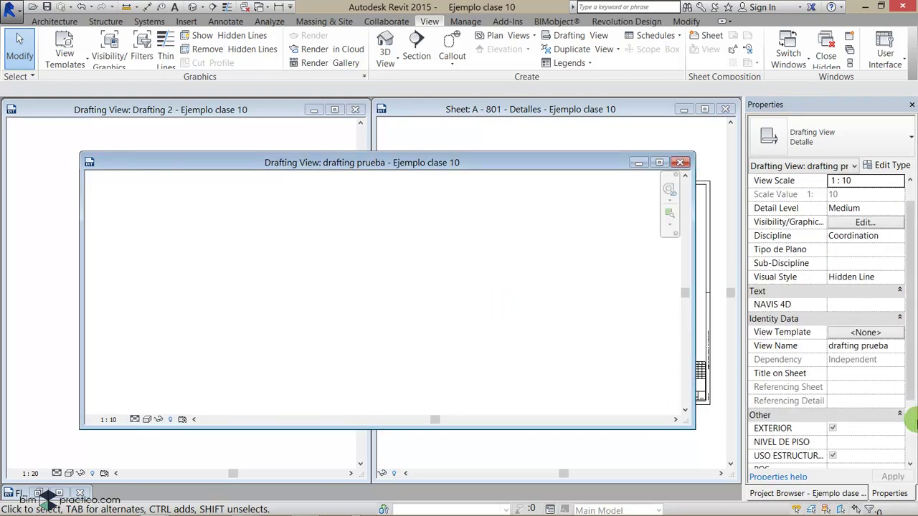
left_click(905, 423)
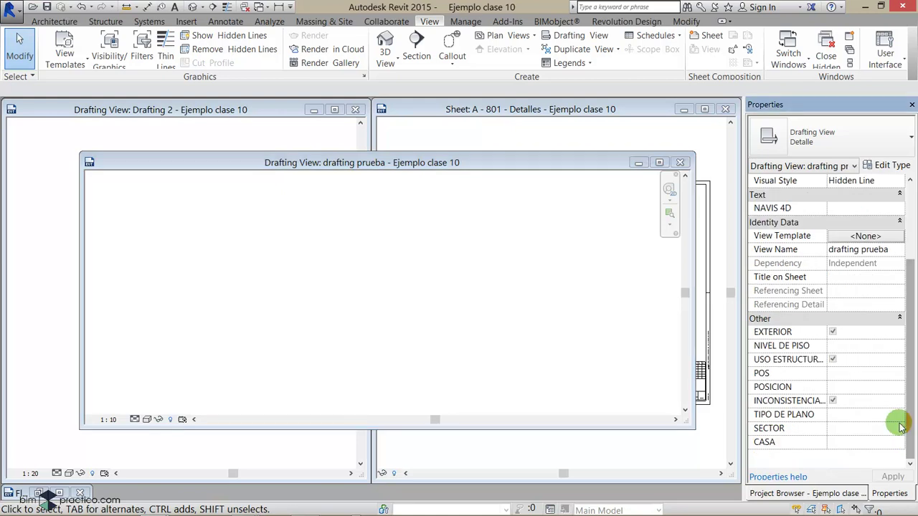
left_click(902, 421)
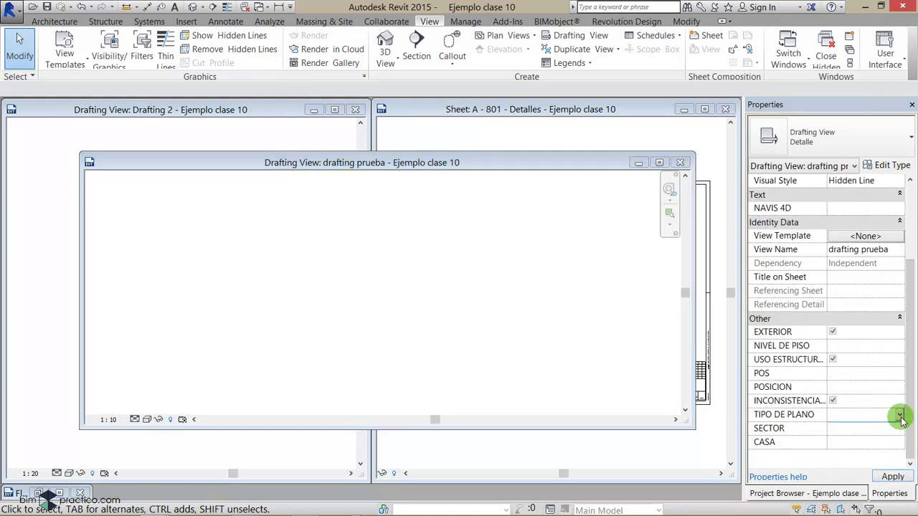
left_click(900, 420)
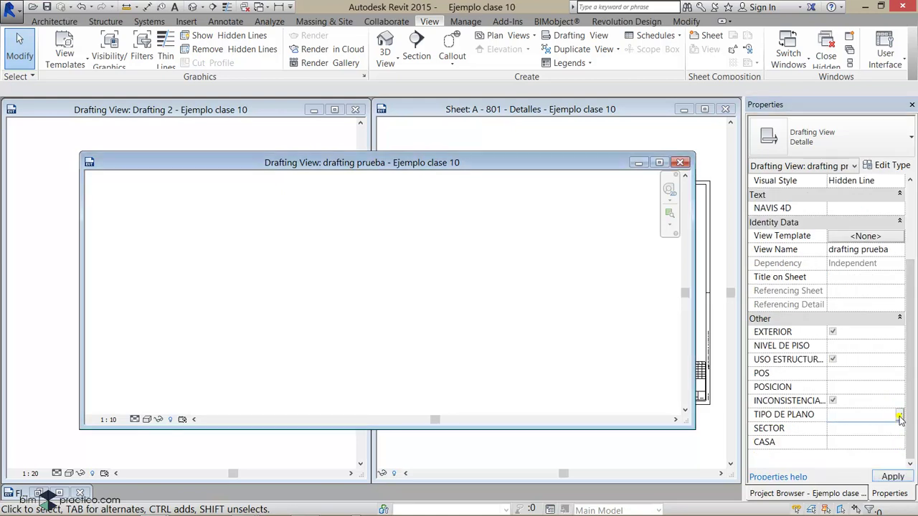
left_click(514, 298)
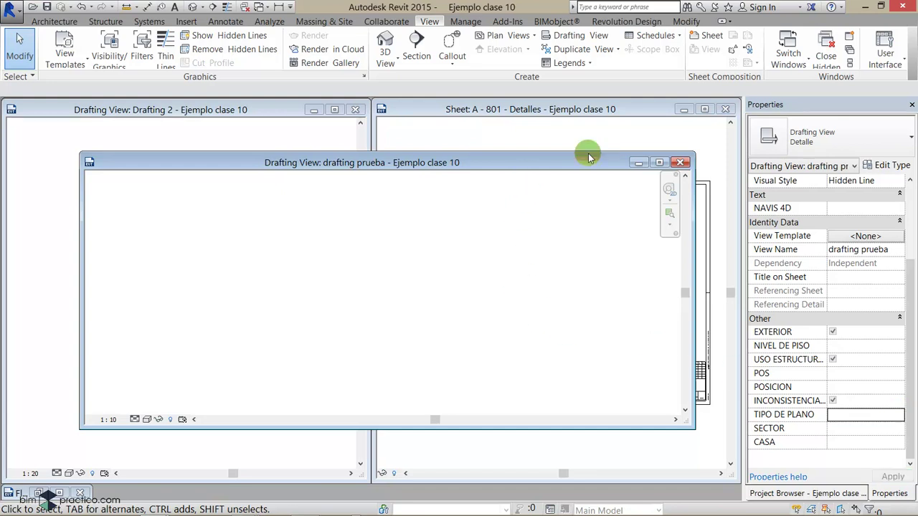
Set the drafting prueba view's Tipo de Plano to 02 - Arquitectura.
left_click(573, 248)
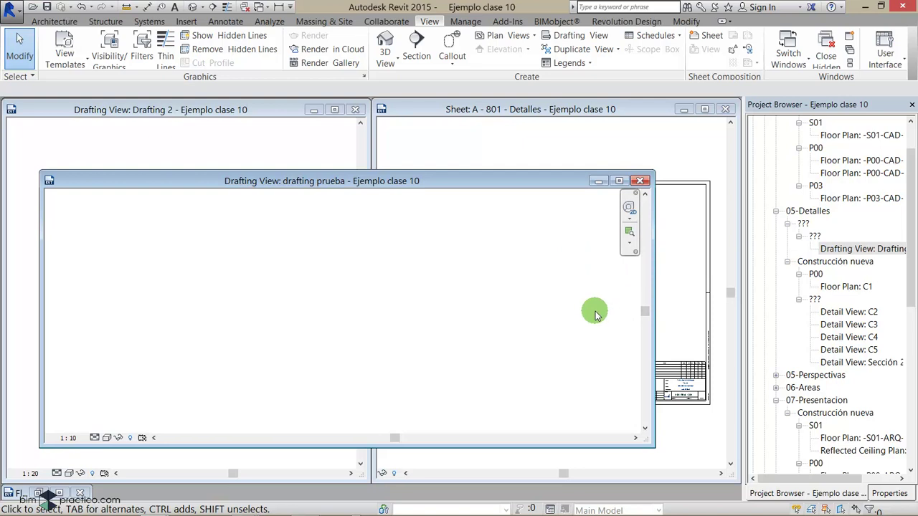
left_click(892, 495)
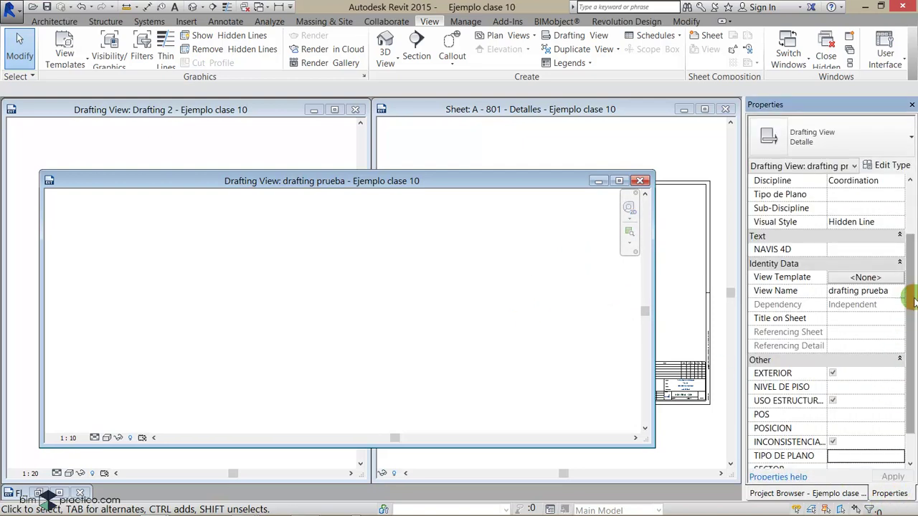
scroll(911, 298, "up", 5)
scroll(913, 253, "down", 3)
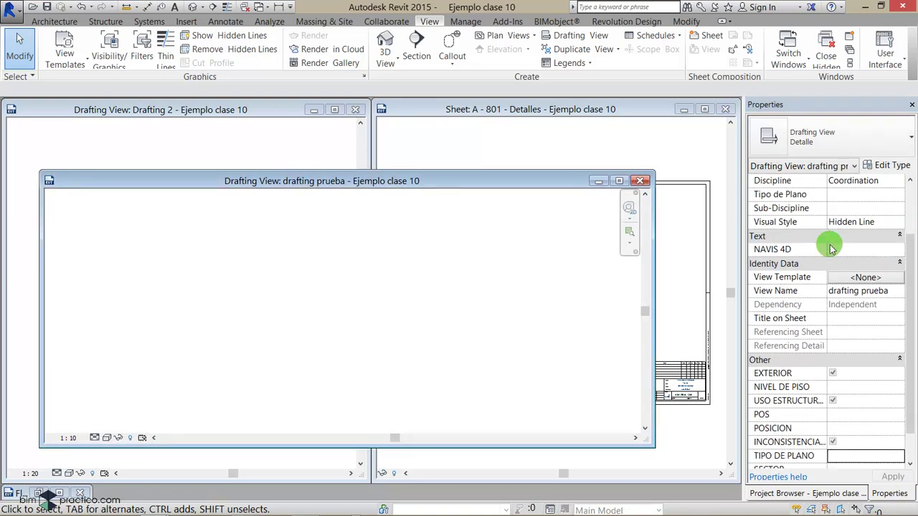
scroll(910, 250, "up", 3)
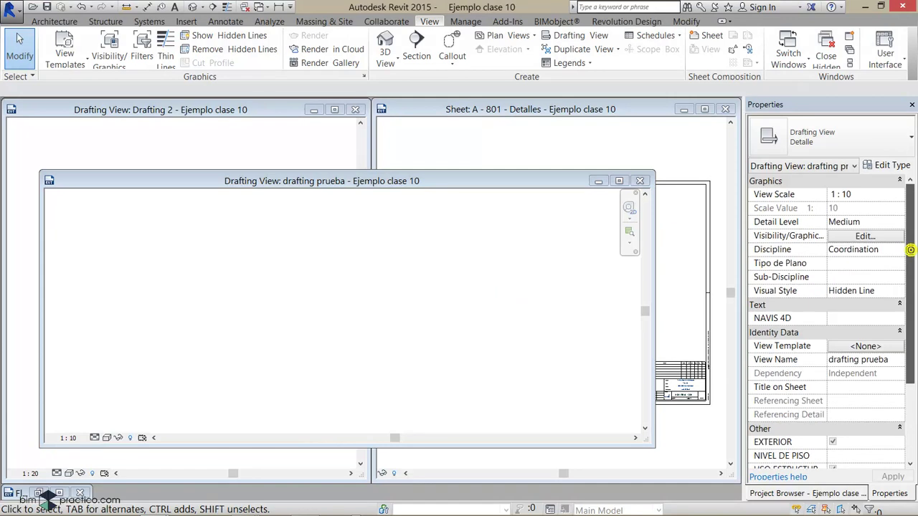
scroll(909, 247, "down", 3)
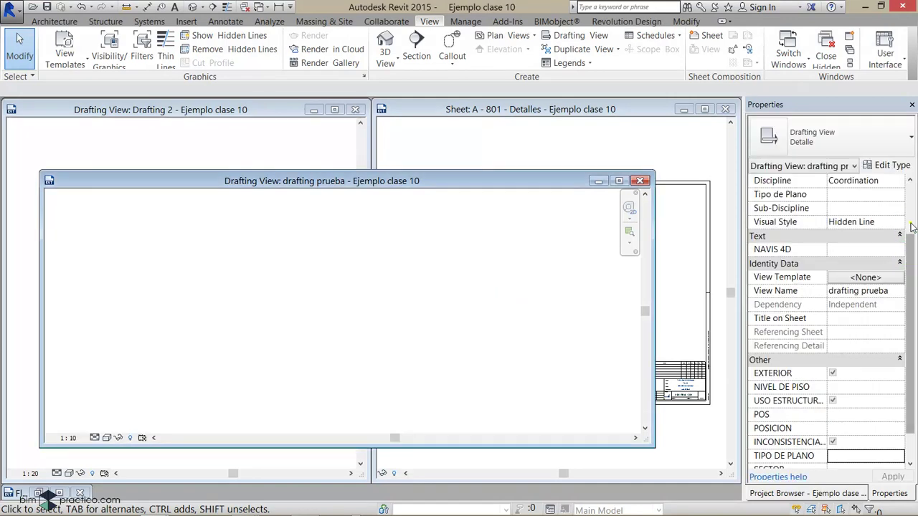
scroll(909, 230, "up", 3)
left_click(898, 268)
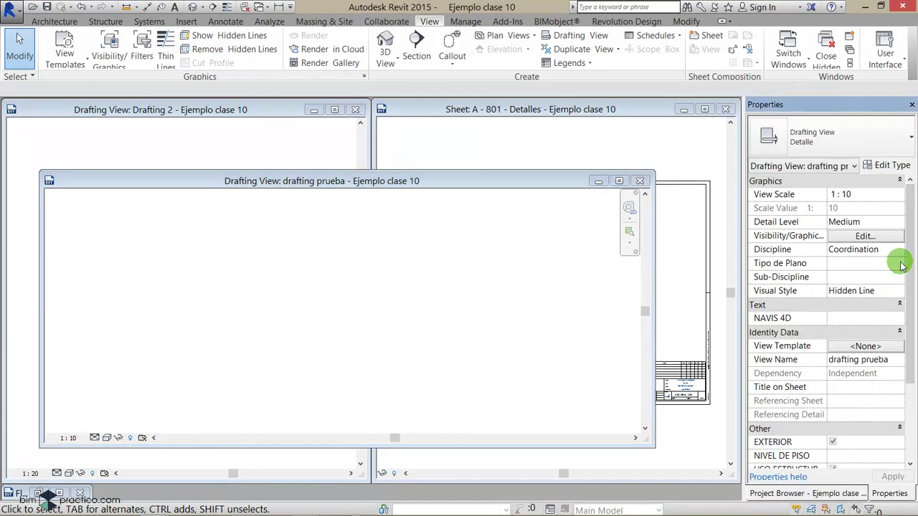
left_click(901, 265)
scroll(869, 309, "down", 1)
scroll(869, 309, "down", 2)
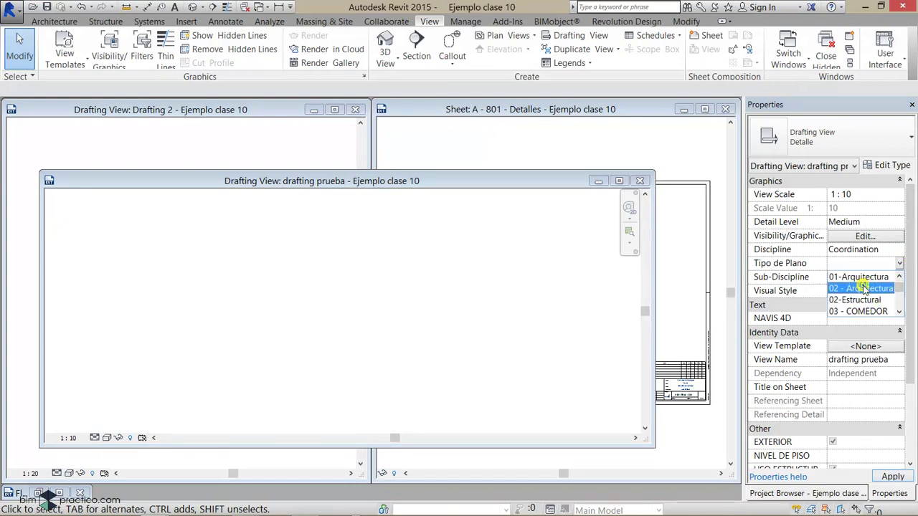
left_click(864, 289)
Set its Sub-Discipline to 05-Detalles and reposition the view window.
left_click(899, 277)
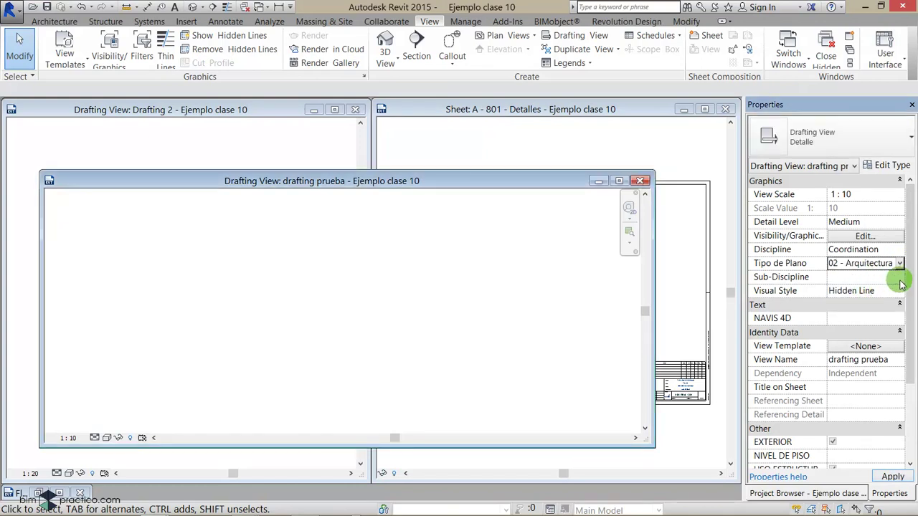
scroll(901, 308, "down", 1)
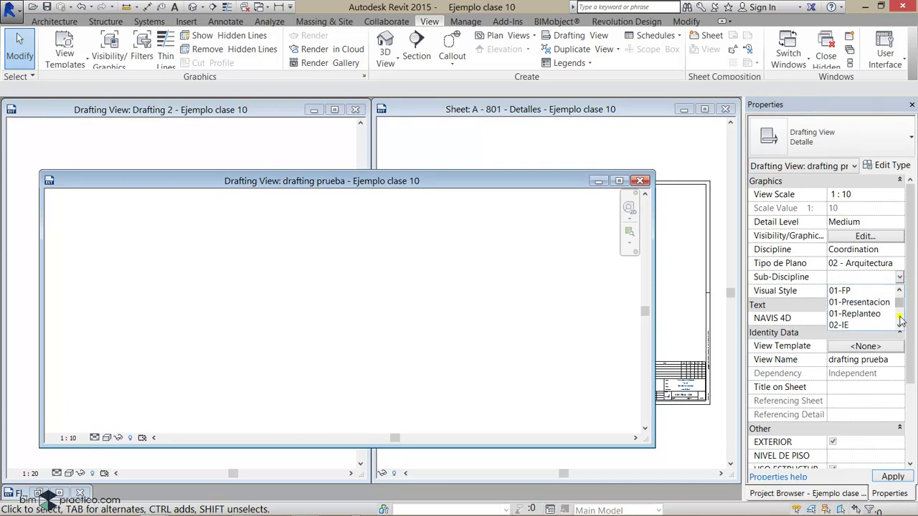
scroll(901, 319, "down", 1)
scroll(901, 324, "down", 2)
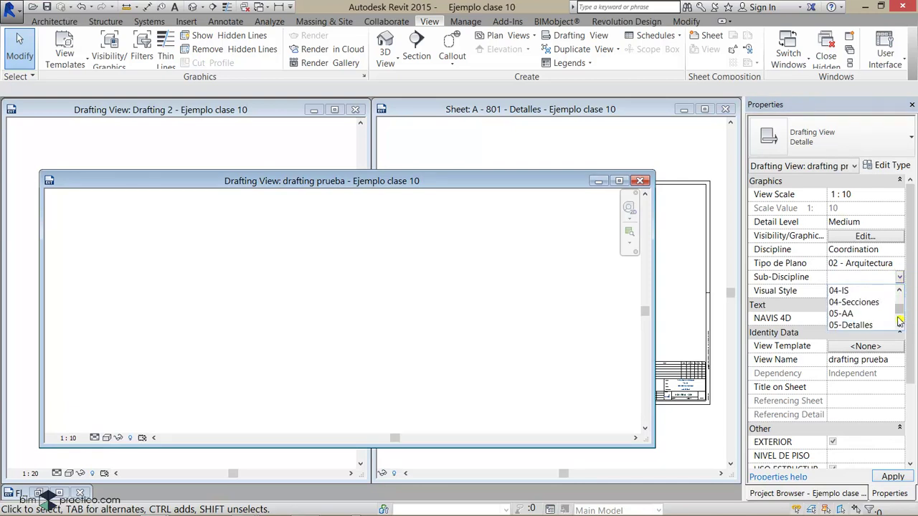
left_click(842, 323)
left_click(499, 265)
left_click_drag(500, 253, 533, 277)
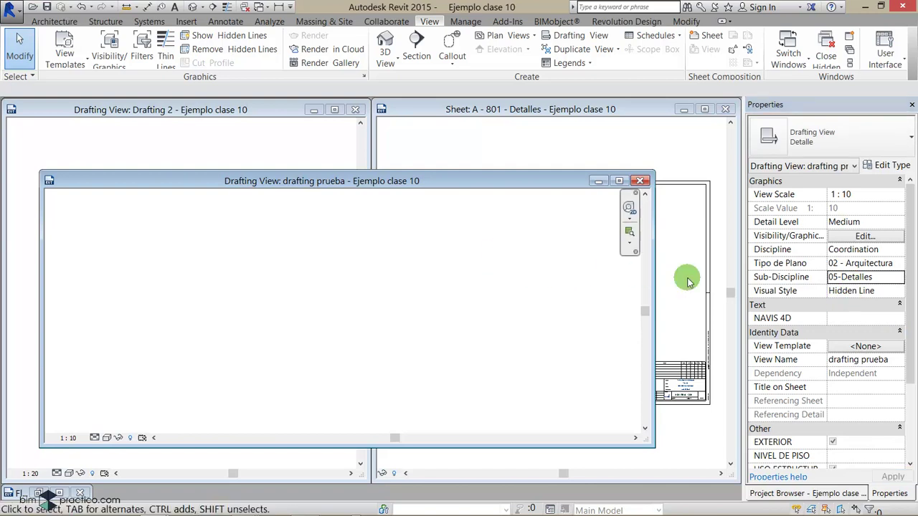
mouse_move(476, 224)
left_mouse_down()
mouse_move(527, 264)
mouse_move(496, 246)
left_mouse_up()
left_click_drag(491, 185, 485, 170)
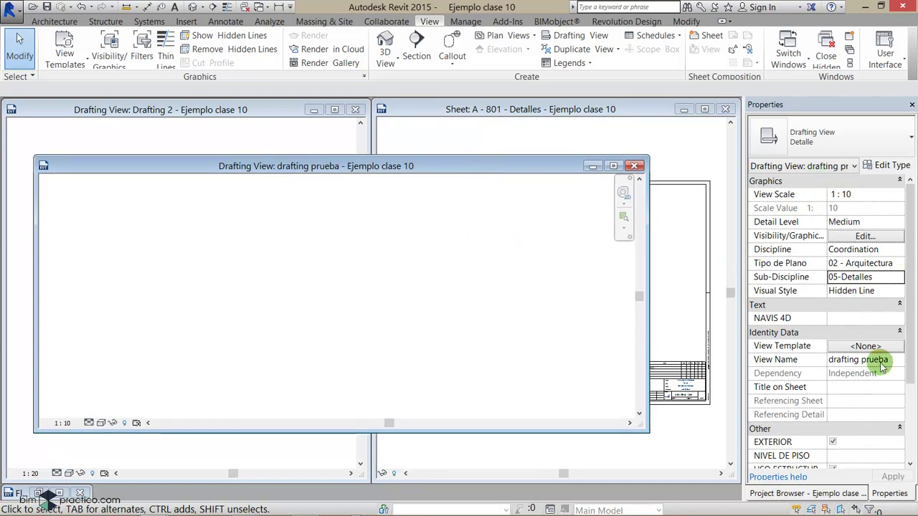
Scroll the Project Browser to the Views root, then reactivate the drafting prueba view.
left_click(849, 493)
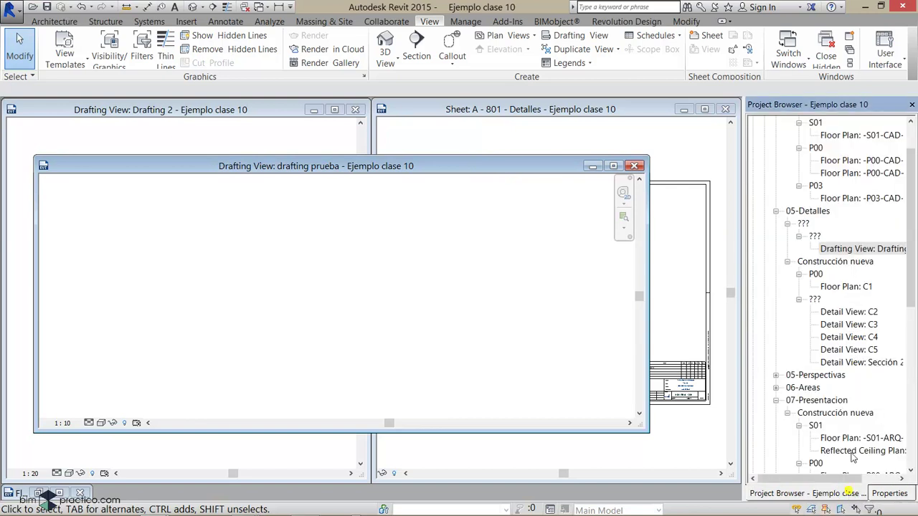
left_click_drag(909, 206, 901, 152)
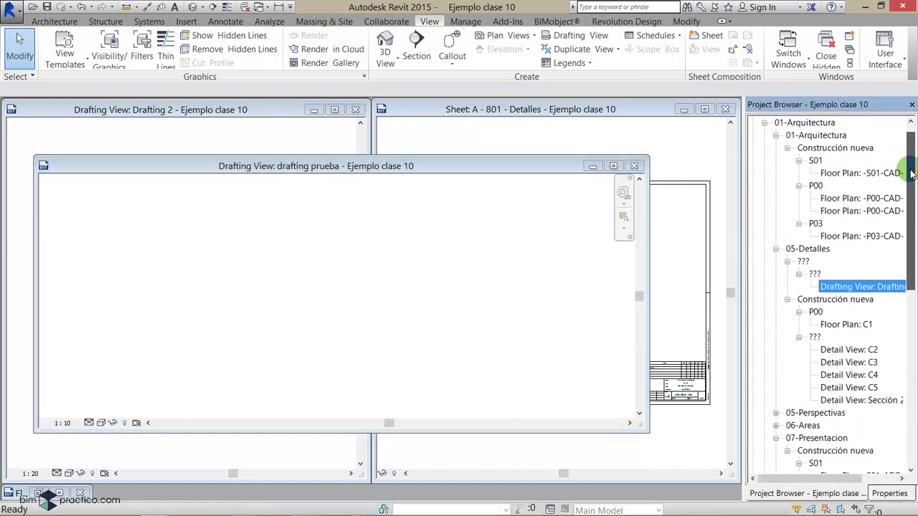
left_click(829, 126)
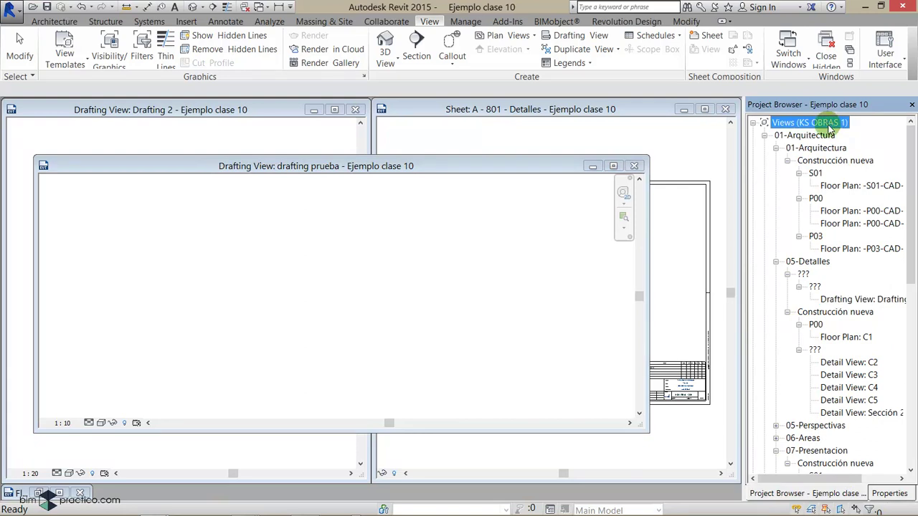
right_click(849, 127)
left_click(833, 123)
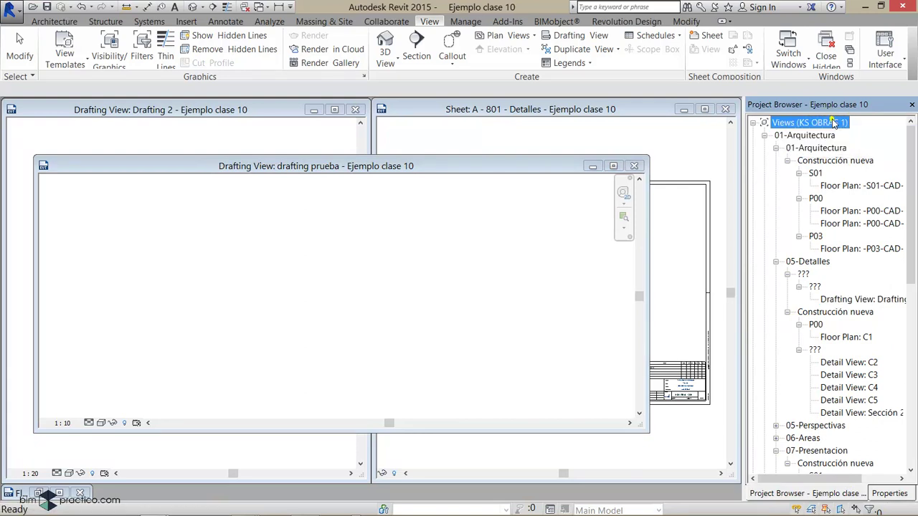
left_click(506, 266)
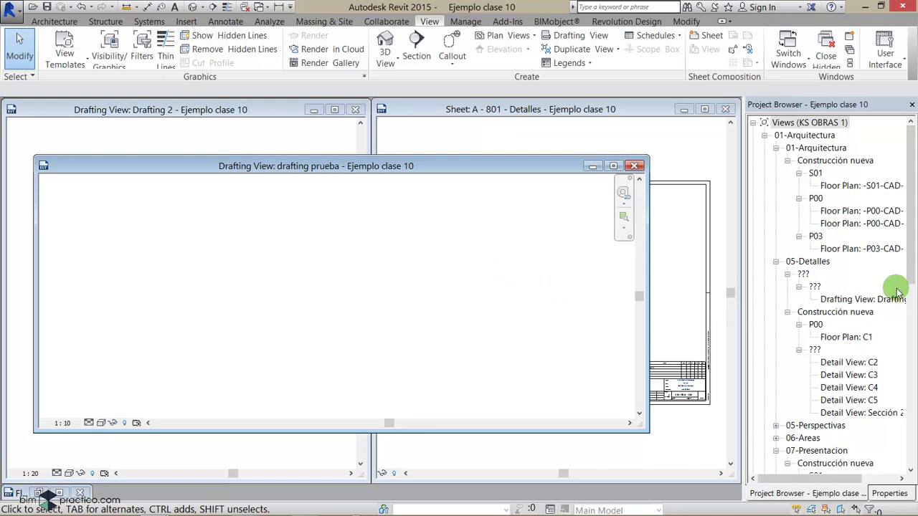
Change drafting prueba's Tipo de Plano to 01-Arquitectura and return to the view tree.
left_click(890, 493)
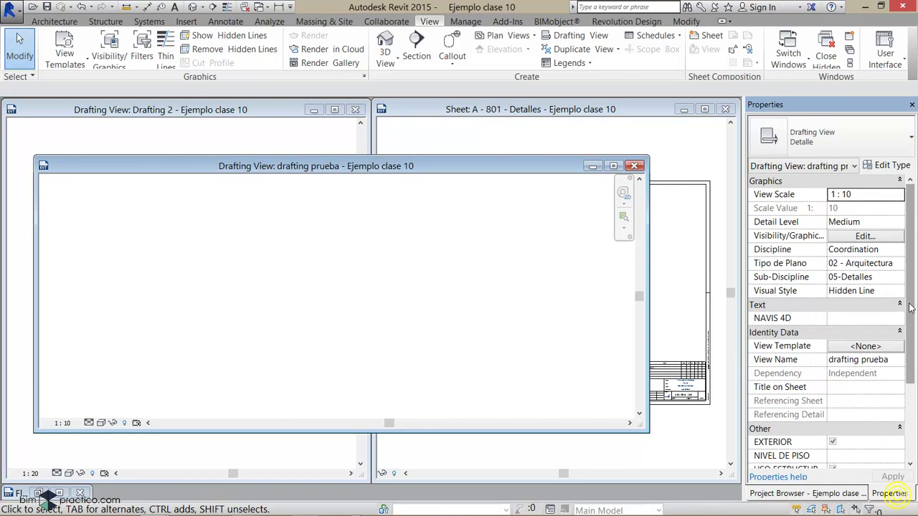
left_click(900, 264)
left_click(899, 263)
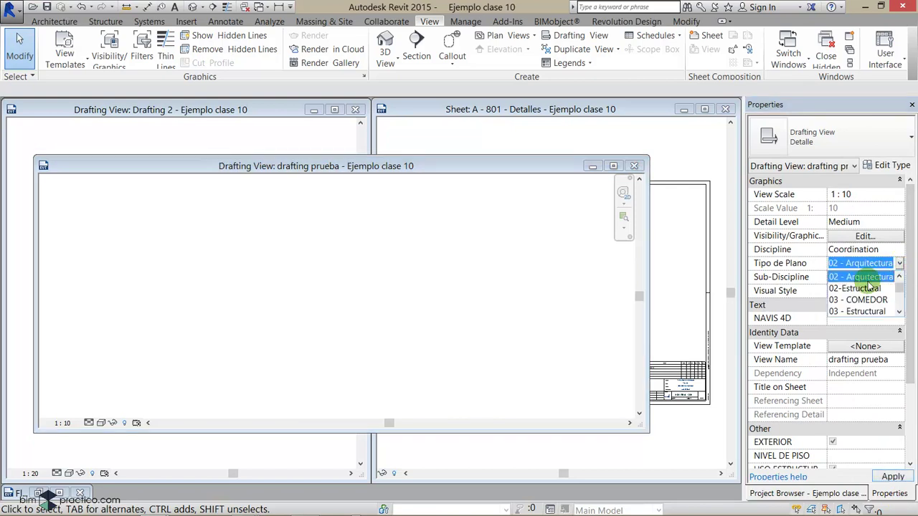
left_click(864, 308)
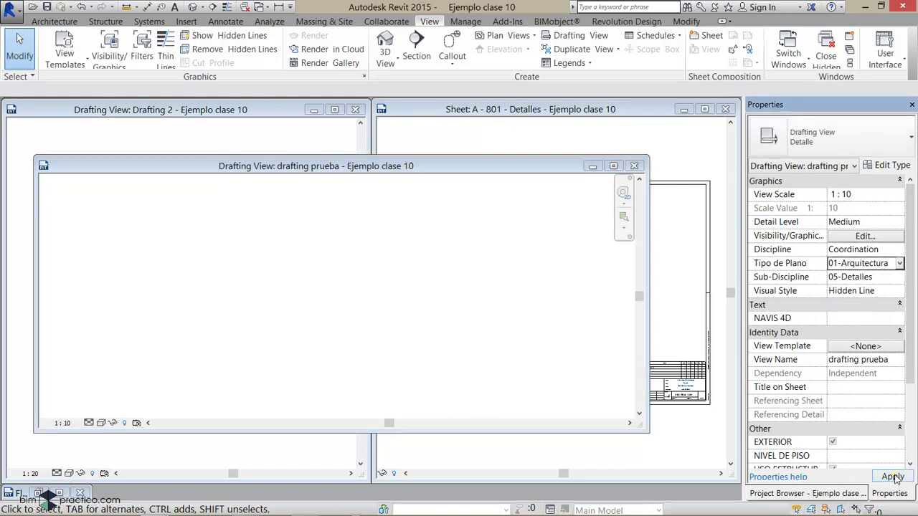
left_click(846, 493)
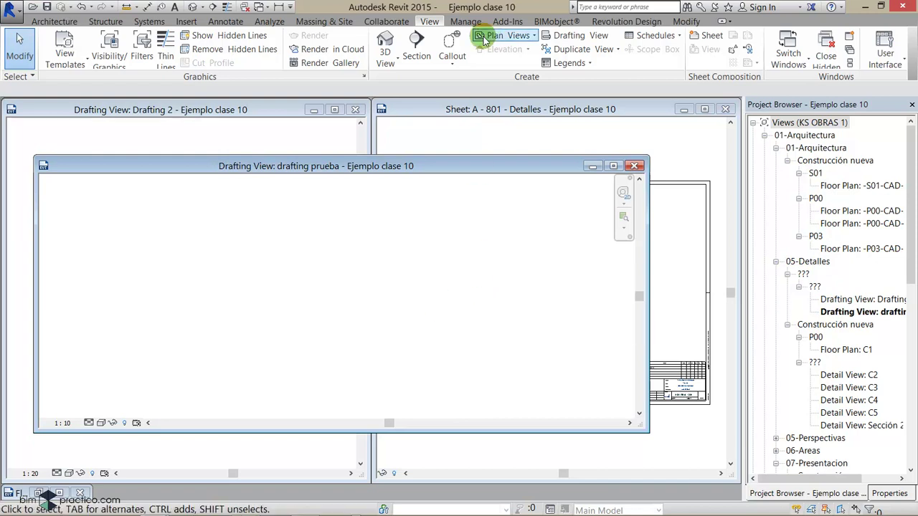
Start a Detail Component using type Brick - UK Standard : A sardinel horizontal.
left_click(235, 23)
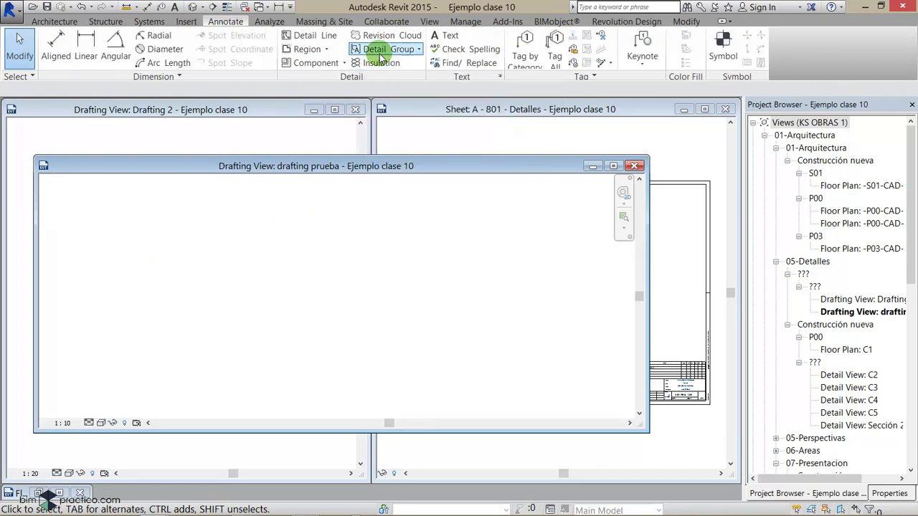
left_click(345, 63)
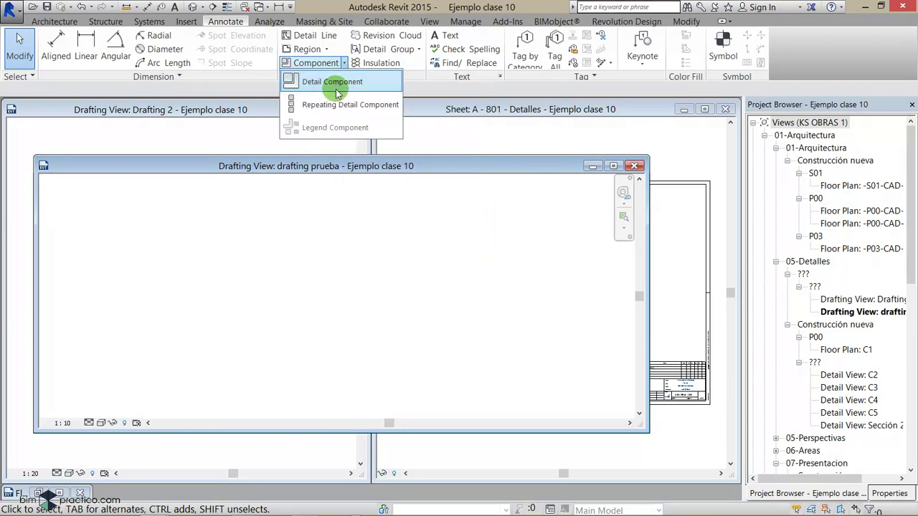
left_click(332, 84)
left_click(890, 493)
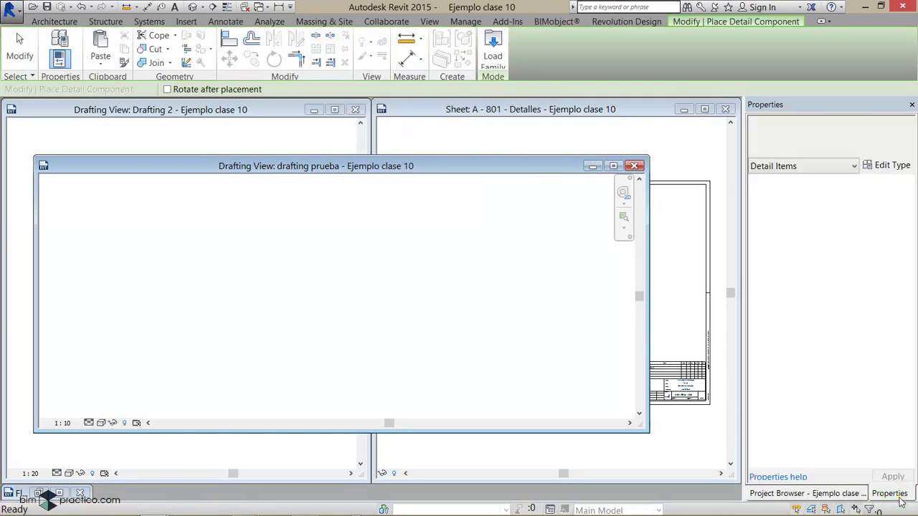
left_click(858, 147)
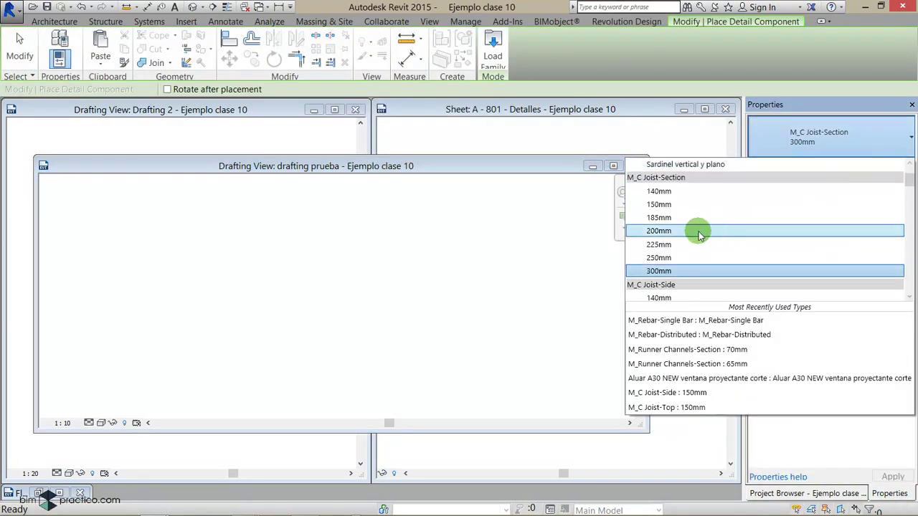
scroll(726, 233, "up", 1)
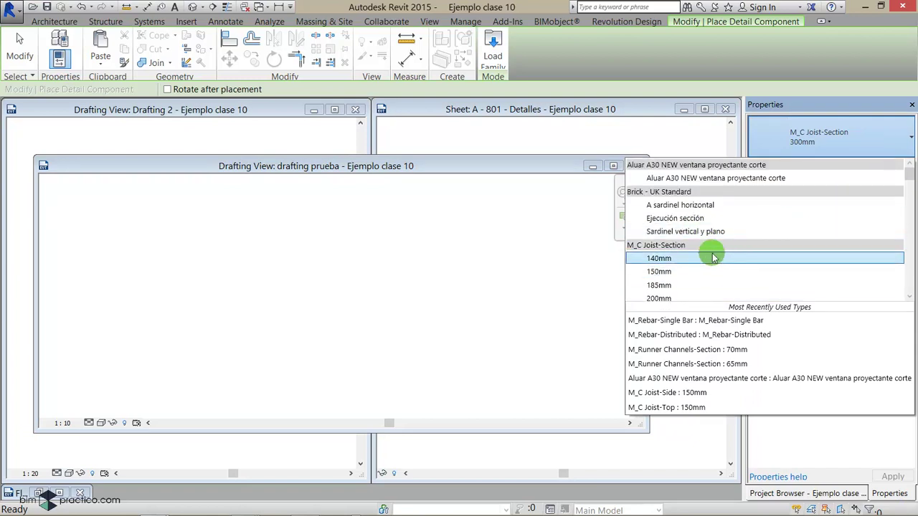
left_click(702, 206)
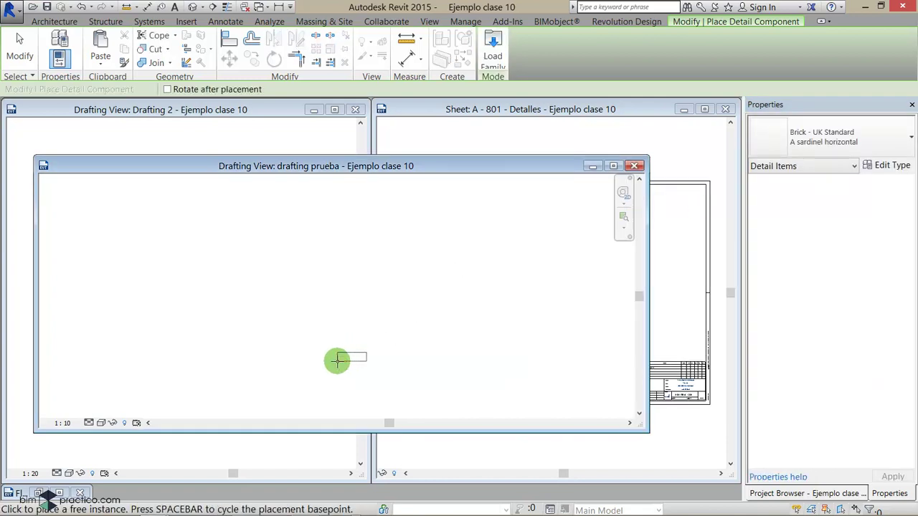
Place the horizontal brick components stacked near the centre of the view.
left_click(328, 360)
left_click(329, 347)
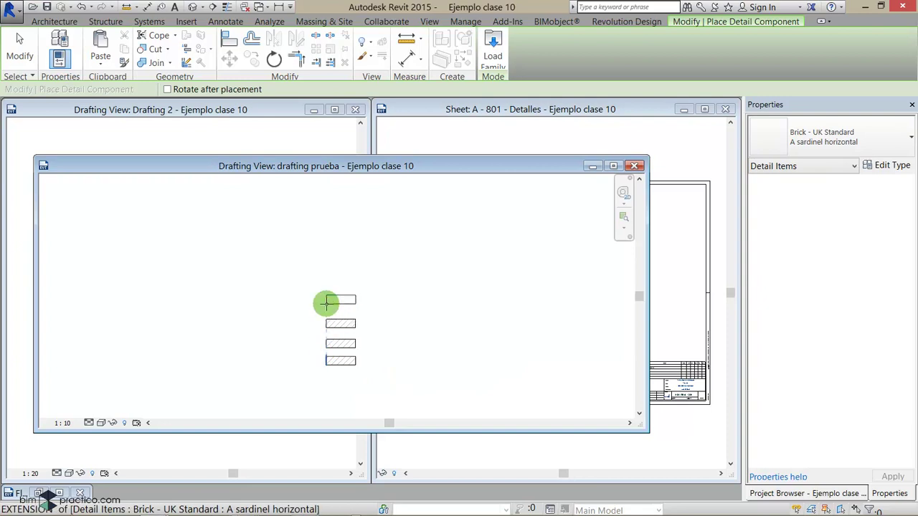
left_click(225, 21)
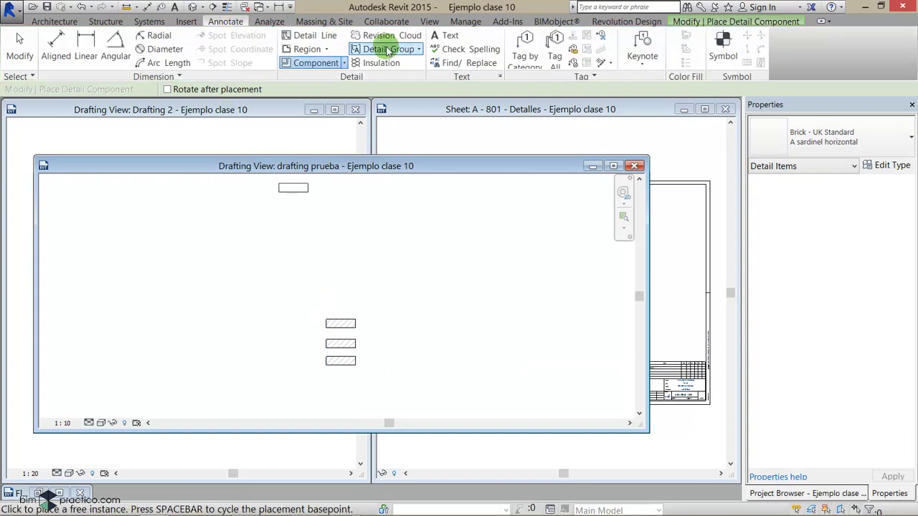
left_click(345, 63)
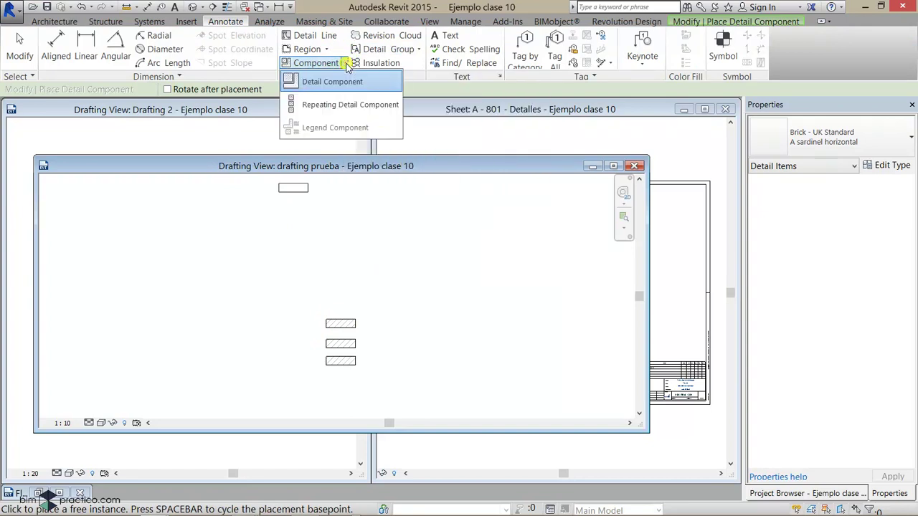
left_click(332, 106)
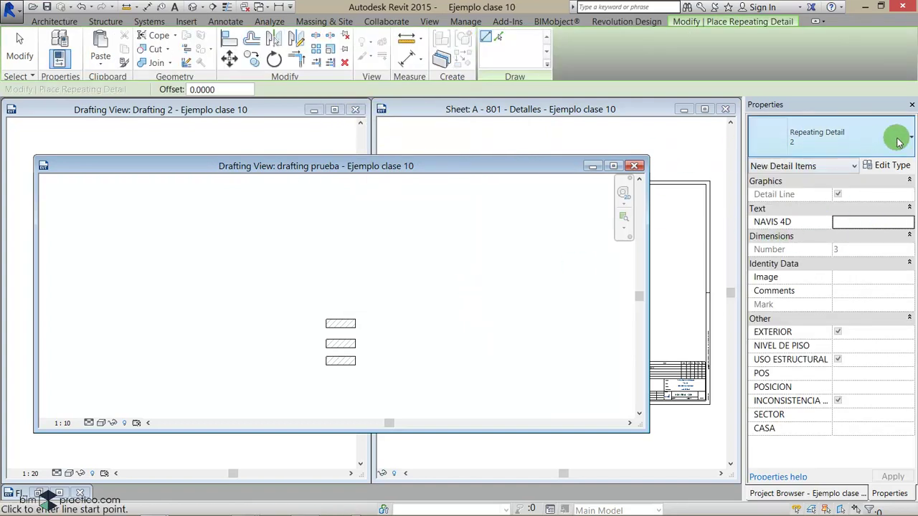
left_click(823, 147)
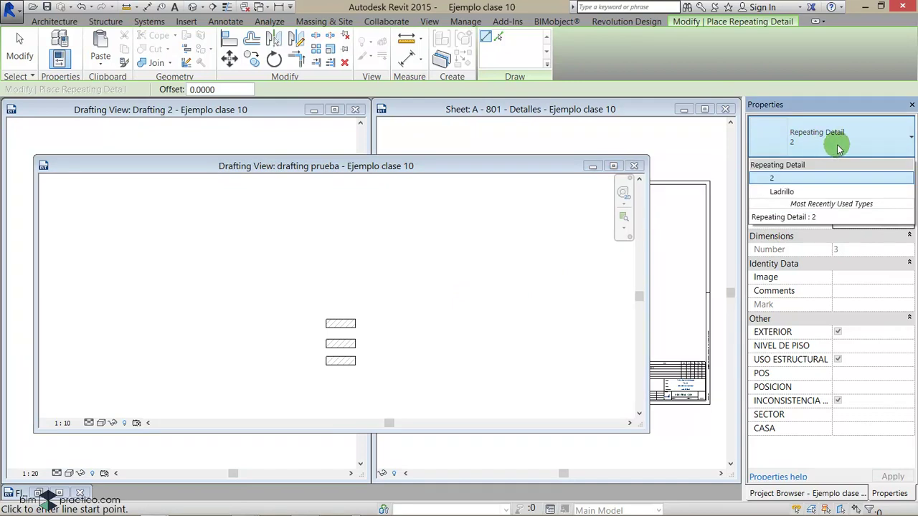
left_click(839, 147)
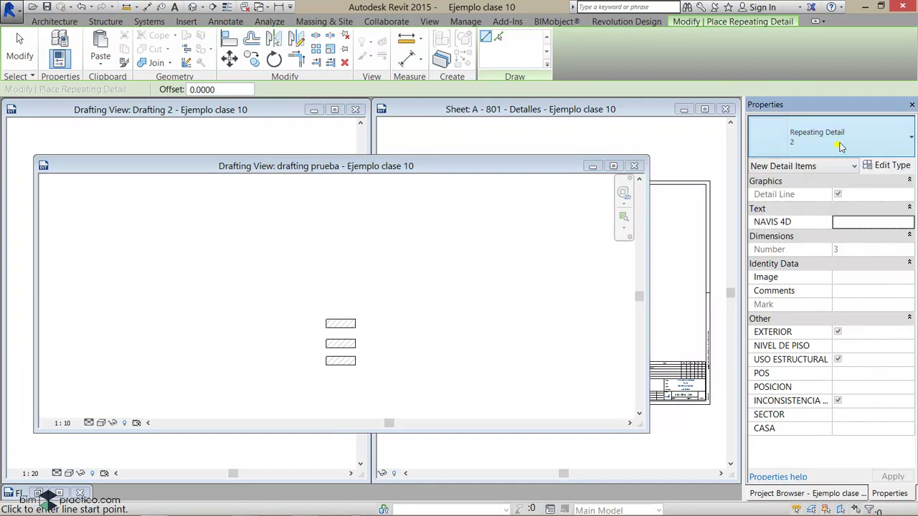
Duplicate the repeating detail as 'ladrillos espejo' using Brick - UK Standard : Sardinel vertical y plano.
left_click(890, 167)
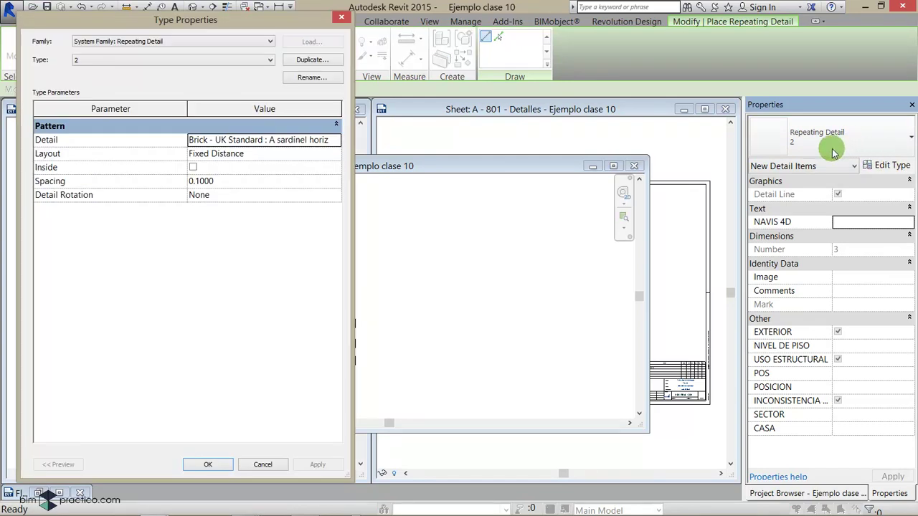
left_click(310, 60)
type("ladrillos espejo")
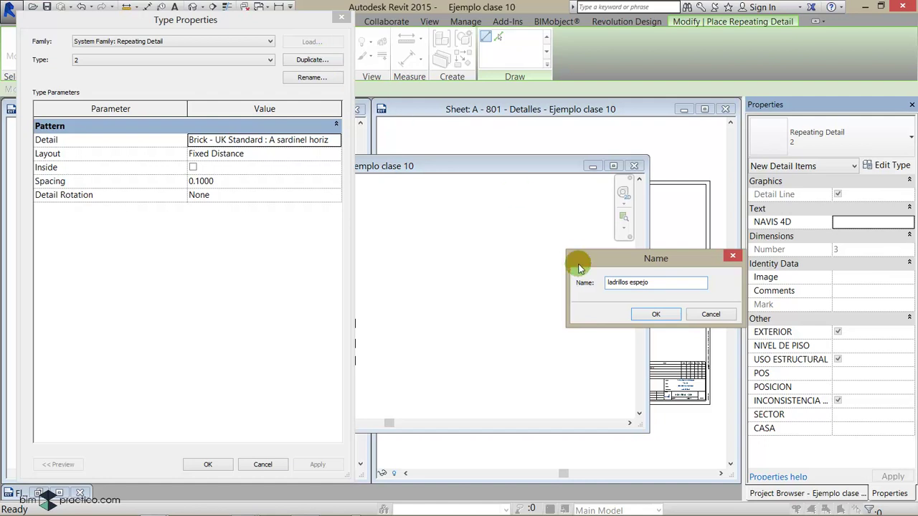
left_click(663, 314)
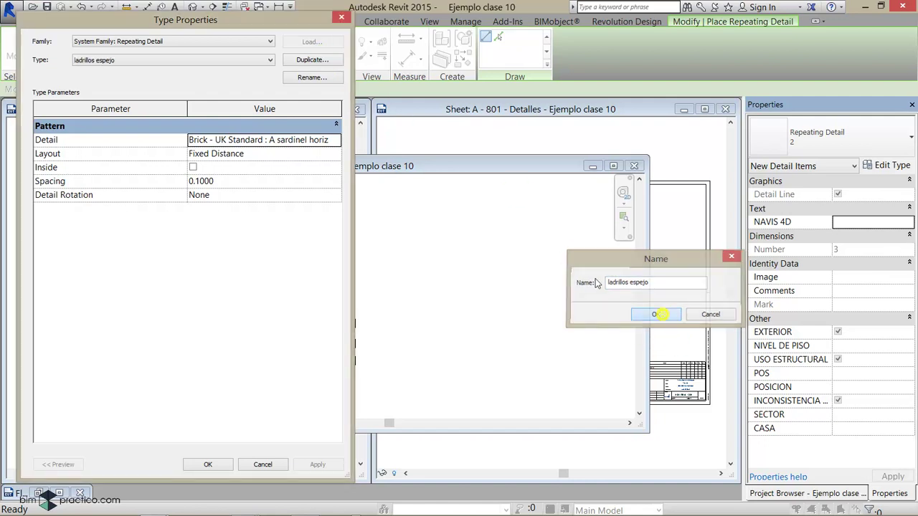
left_click(337, 141)
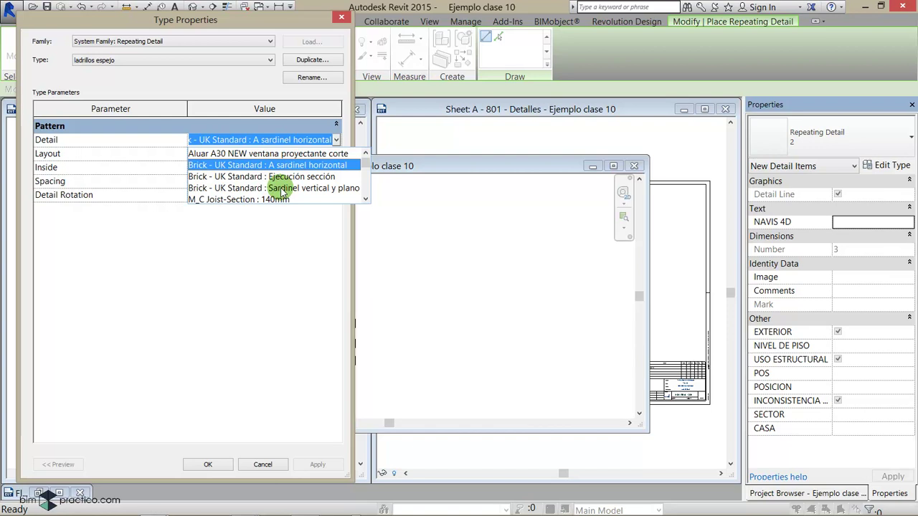
left_click(282, 188)
Recheck the component choice, keep spacing at 0.1000, and save the type.
left_click(336, 141)
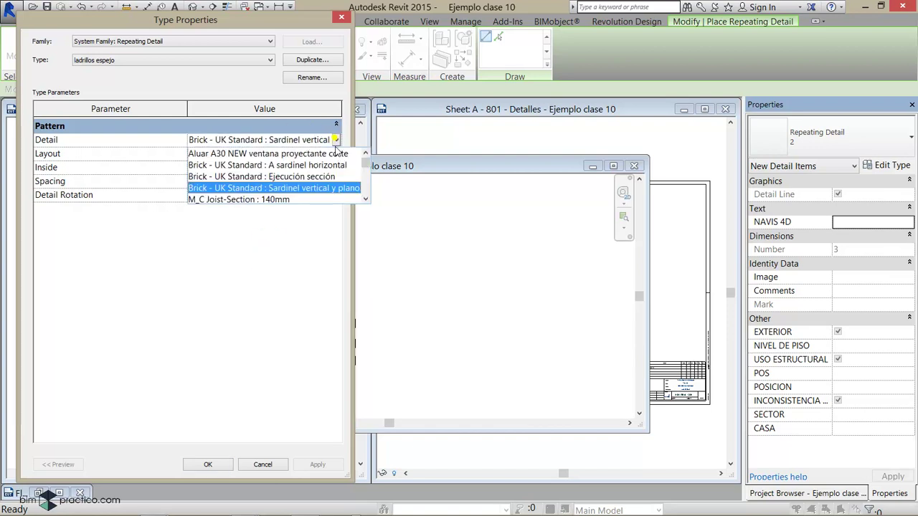
left_click_drag(210, 19, 229, 81)
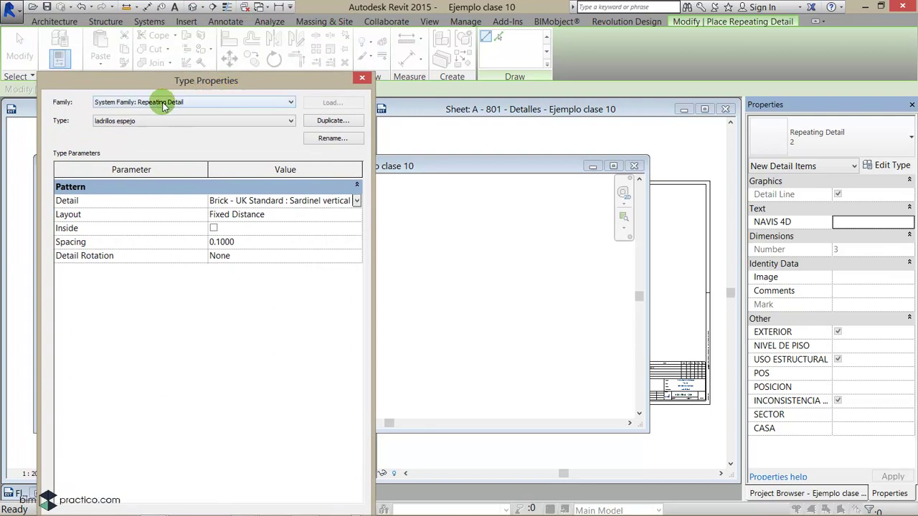
left_click(356, 201)
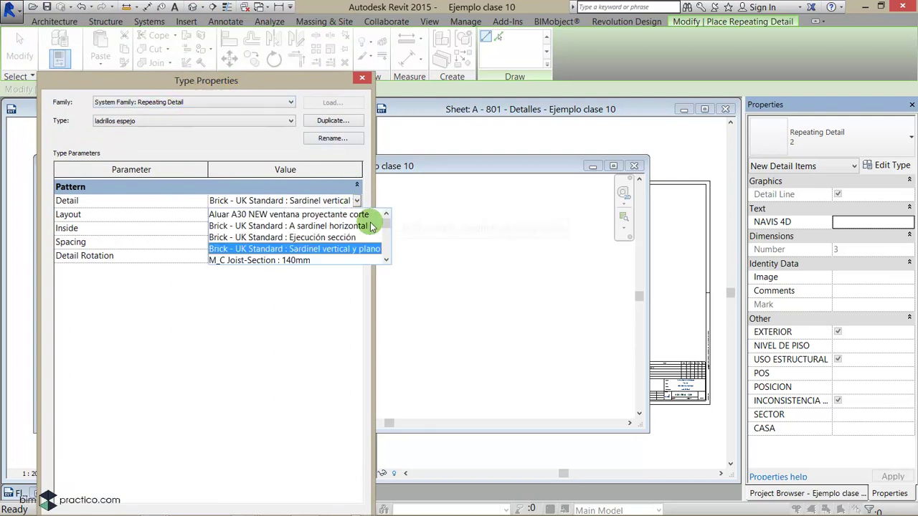
left_click(358, 203)
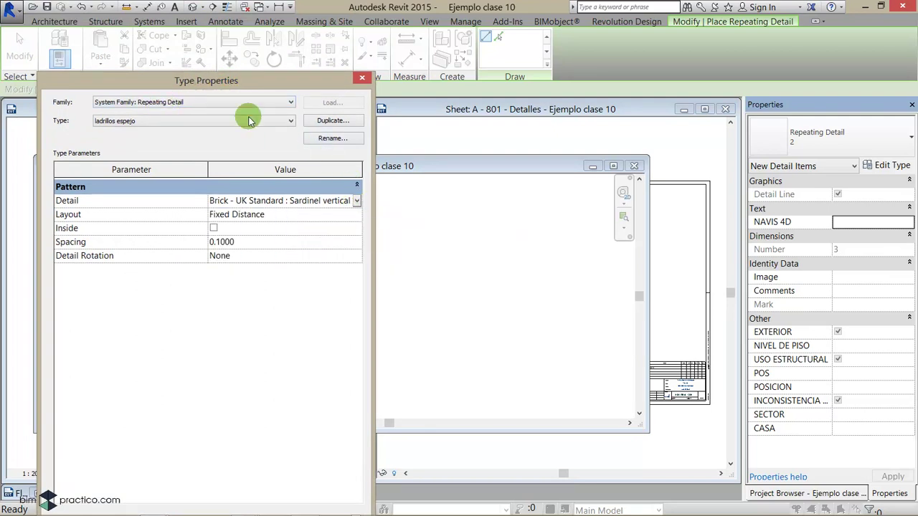
left_click_drag(241, 84, 256, 69)
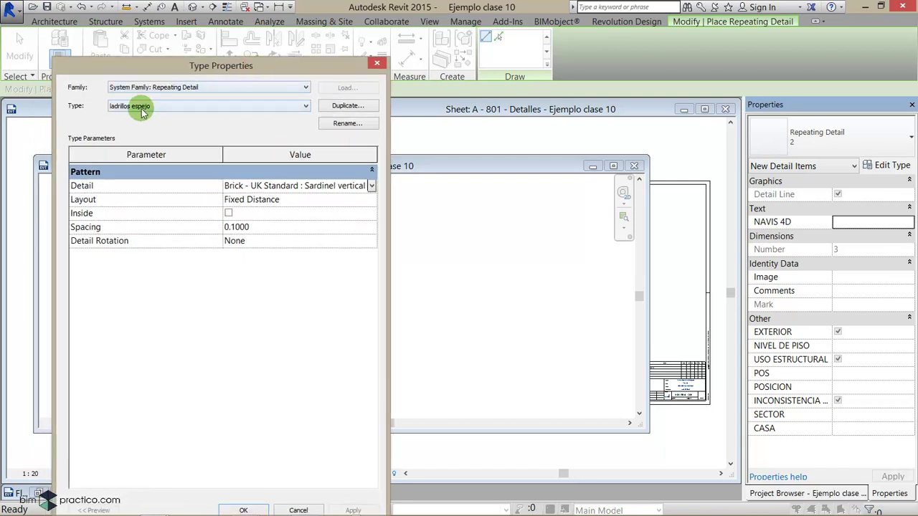
left_click(372, 186)
left_click(372, 187)
left_click(342, 178)
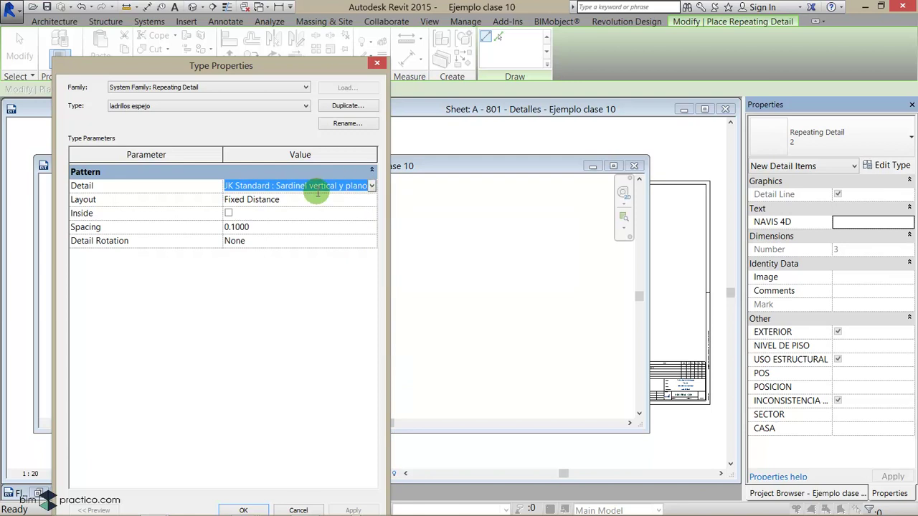
left_click(263, 231)
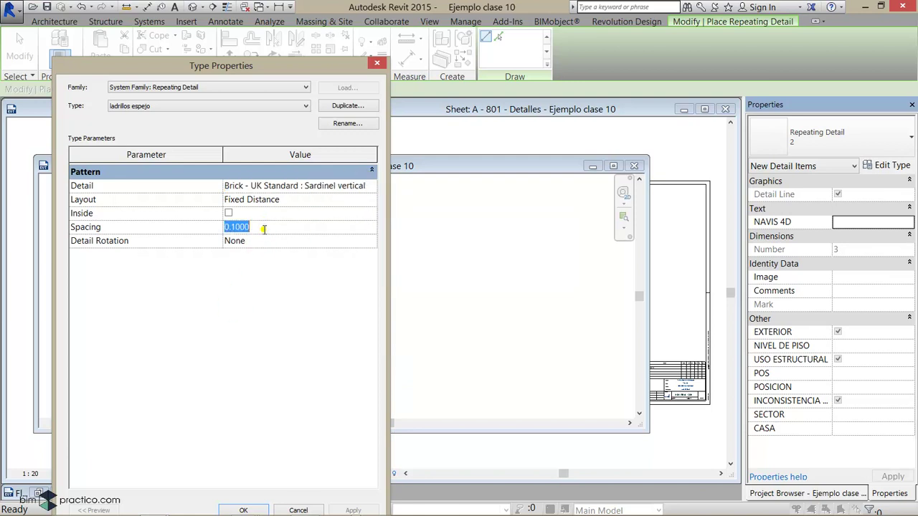
left_click(247, 292)
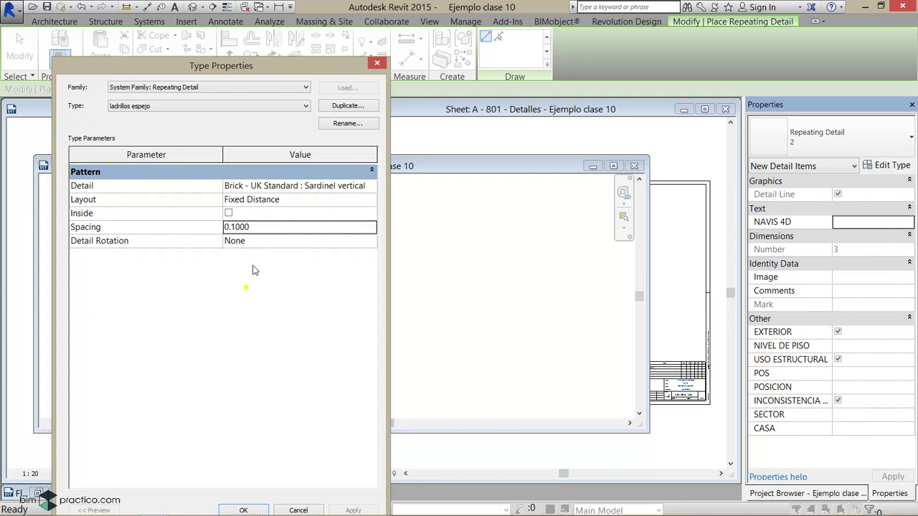
left_click_drag(321, 76, 329, 21)
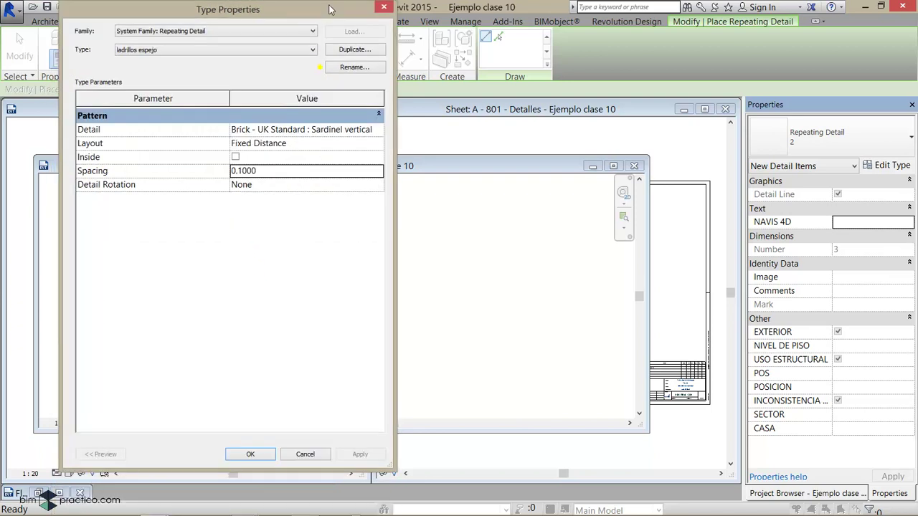
left_click(247, 454)
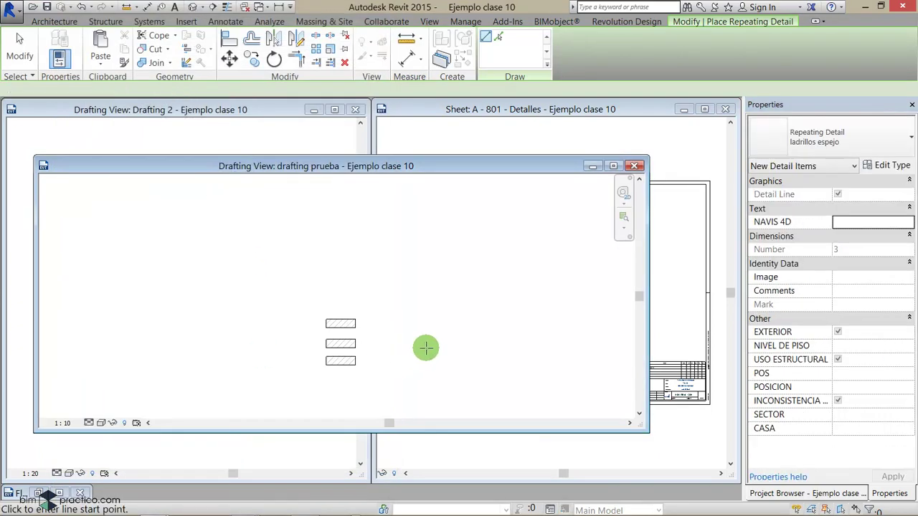
Draw the ladrillos espejo brick column and delete the old rectangle and test brick pieces.
left_click(427, 224)
middle_click_drag(370, 316, 352, 338)
key("Escape")
left_click_drag(267, 300, 363, 399)
key("Delete")
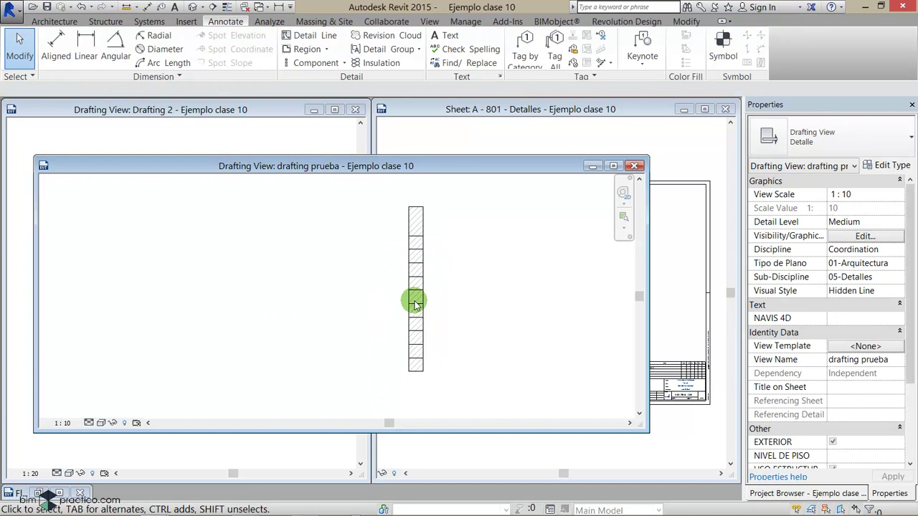
Stretch the brick column's end to make it 0.68 long, then open its type settings.
left_click(414, 296)
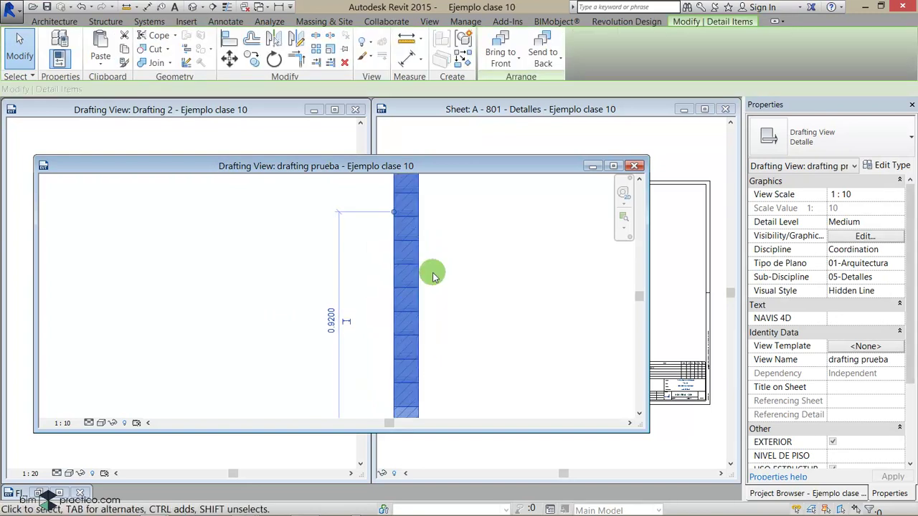
scroll(412, 294, "up", 2)
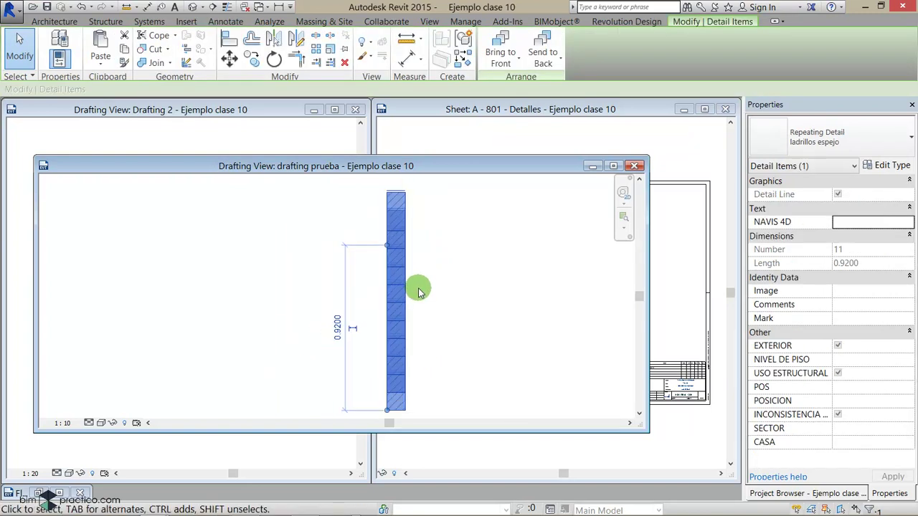
scroll(401, 290, "down", 3)
middle_click_drag(396, 290, 347, 282)
mouse_move(348, 280)
left_mouse_down()
mouse_move(365, 260)
mouse_move(327, 242)
mouse_move(339, 313)
left_mouse_up()
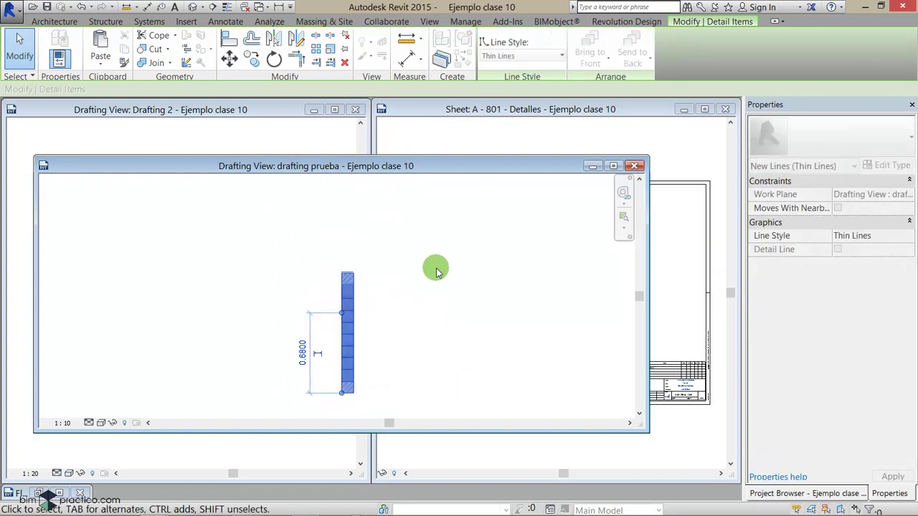
scroll(348, 303, "up", 2)
scroll(350, 290, "up", 2)
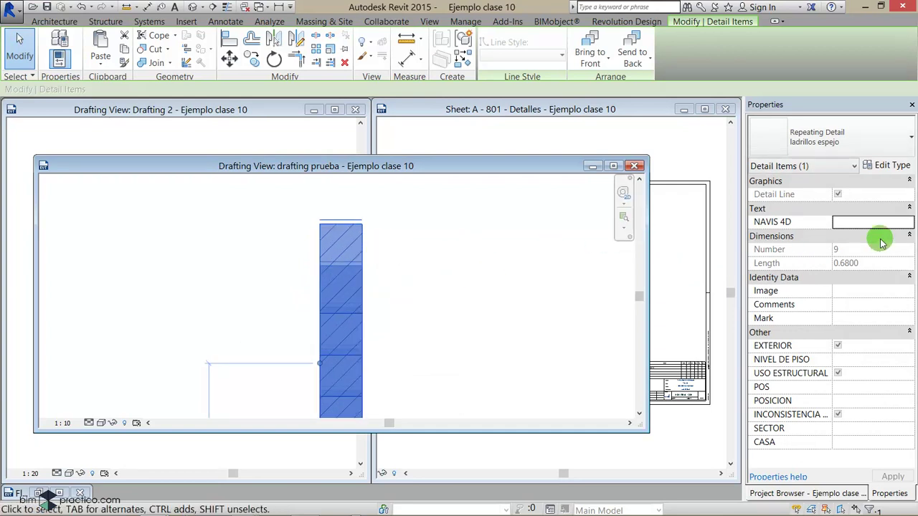
left_click(892, 165)
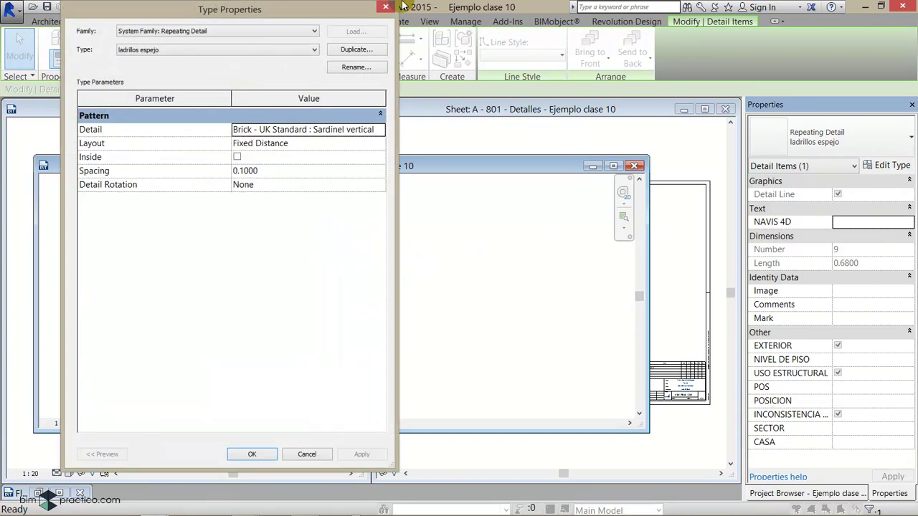
Apply a 0.2000 spacing to the ladrillos espejo repeating detail type.
left_click_drag(355, 14, 772, 36)
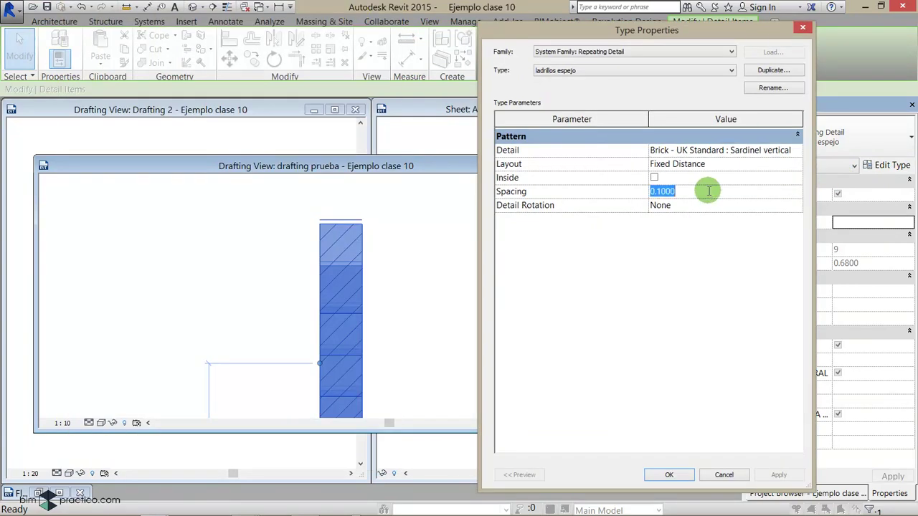
left_click(664, 293)
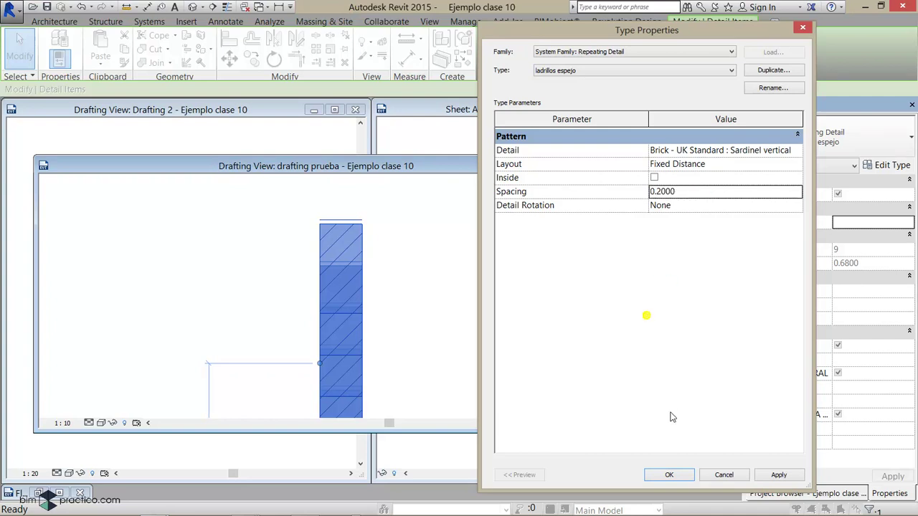
left_click(669, 475)
scroll(486, 315, "down", 2)
mouse_move(485, 315)
middle_mouse_down()
mouse_move(475, 211)
mouse_move(464, 200)
middle_mouse_up()
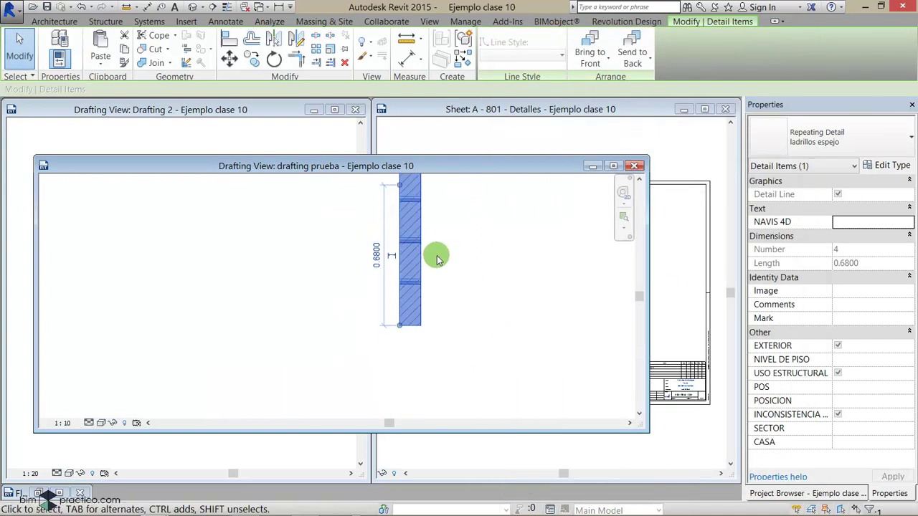
scroll(437, 254, "up", 2)
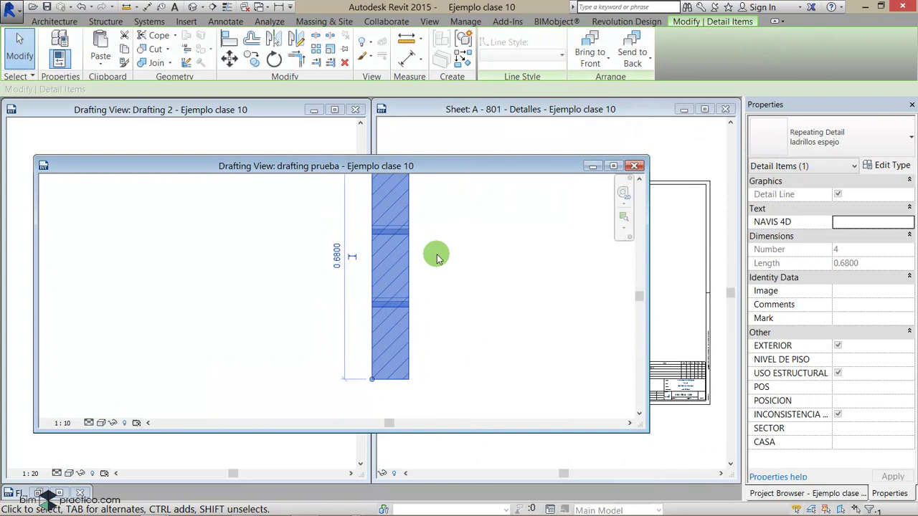
Change the brick spacing to 0.2600, leaving three separated bricks along the column.
left_click(908, 165)
left_click(682, 194)
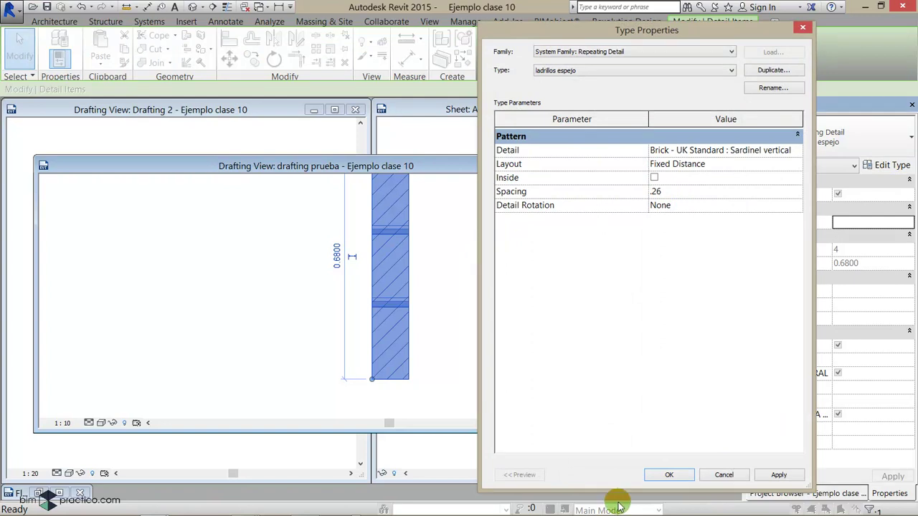
left_click(657, 470)
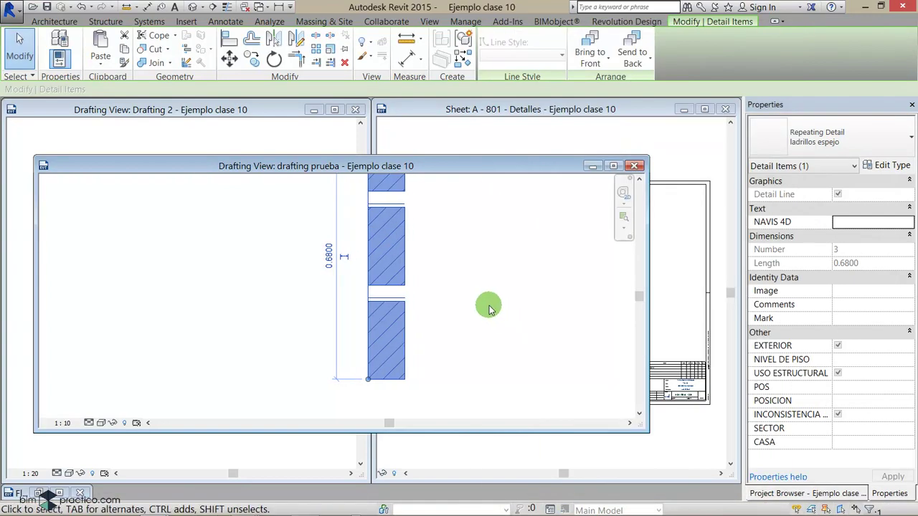
scroll(430, 301, "up", 1)
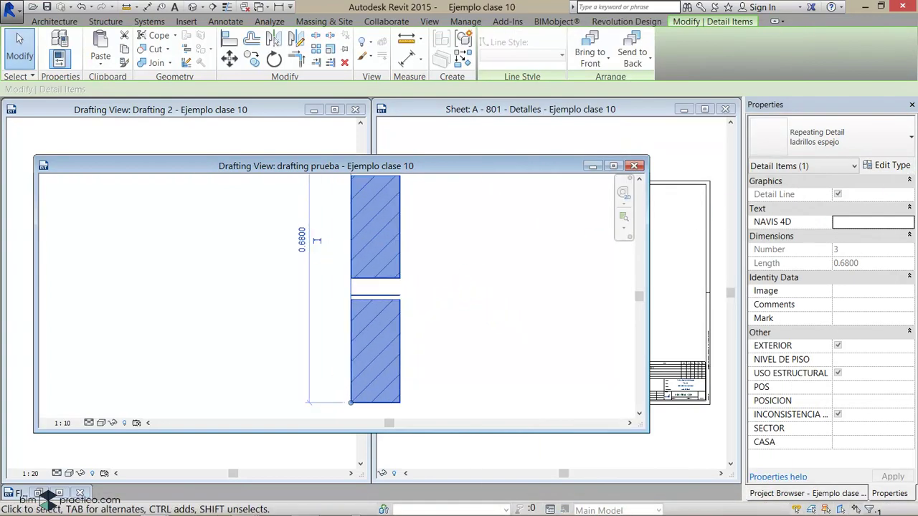
left_click(892, 166)
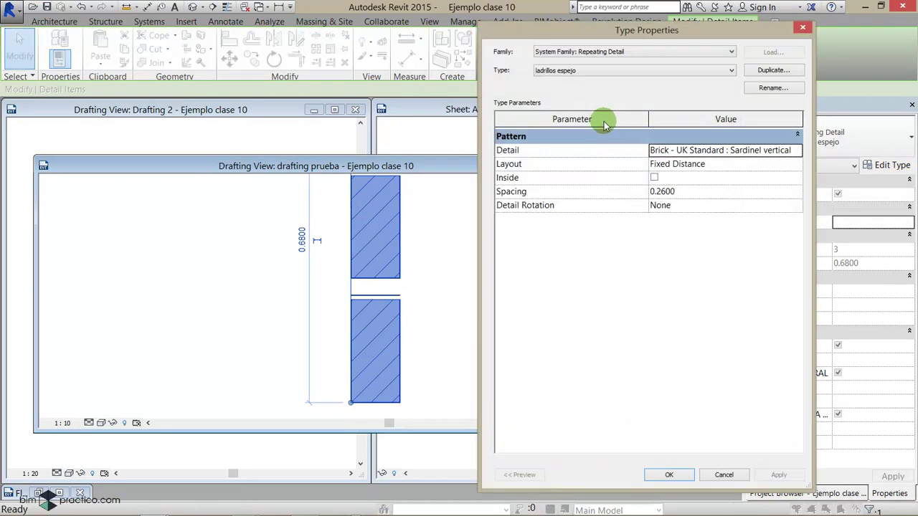
key("Escape")
key("Escape")
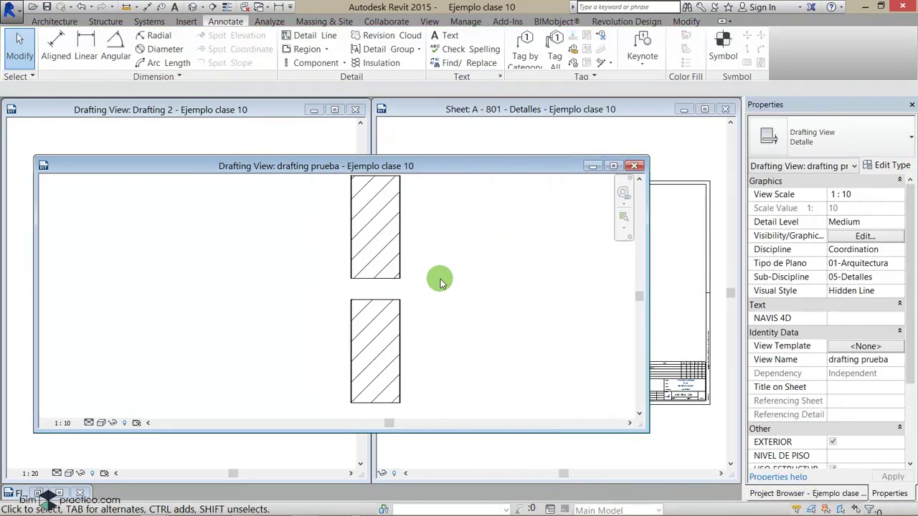
key("i")
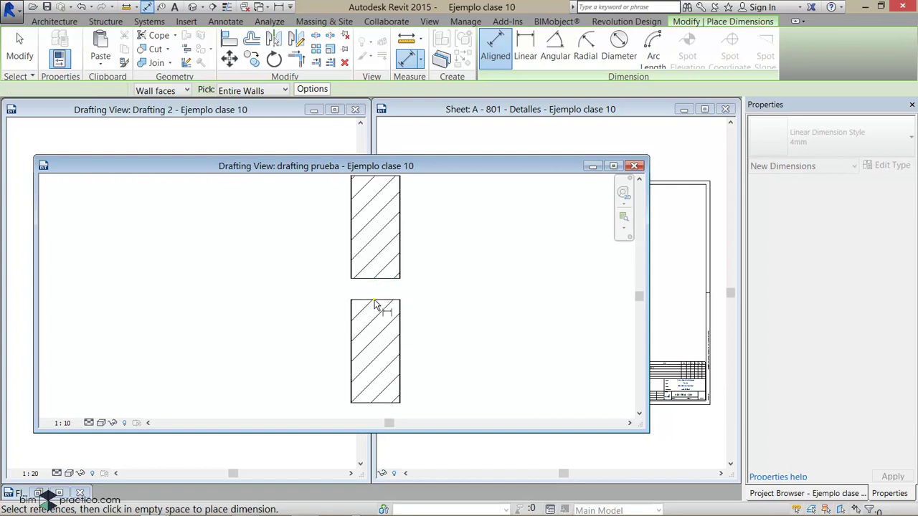
Measure the height of a single brick with an aligned dimension.
left_click(373, 300)
left_click(418, 36)
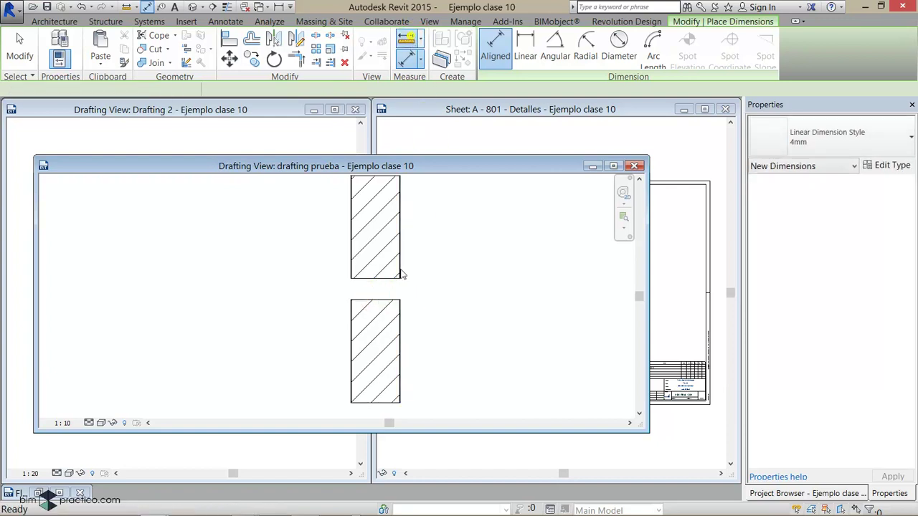
left_click(398, 297)
left_click(399, 403)
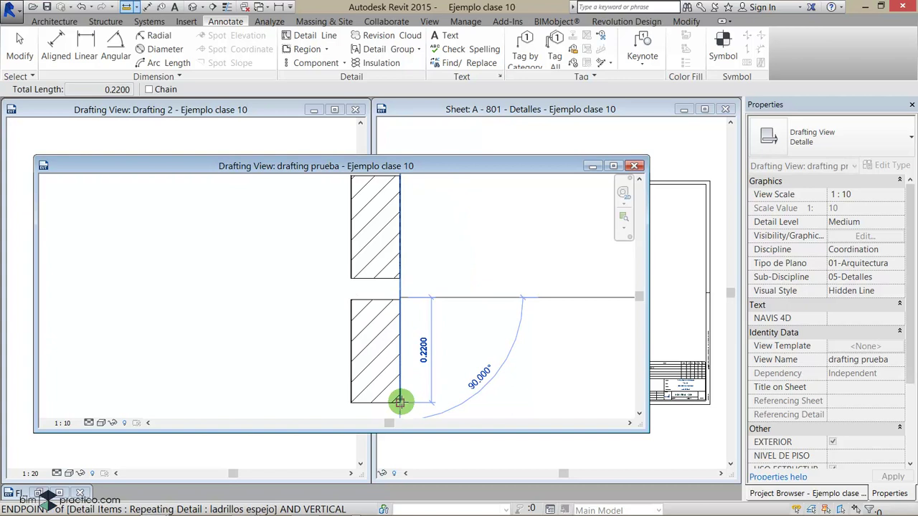
key("Escape")
key("Escape")
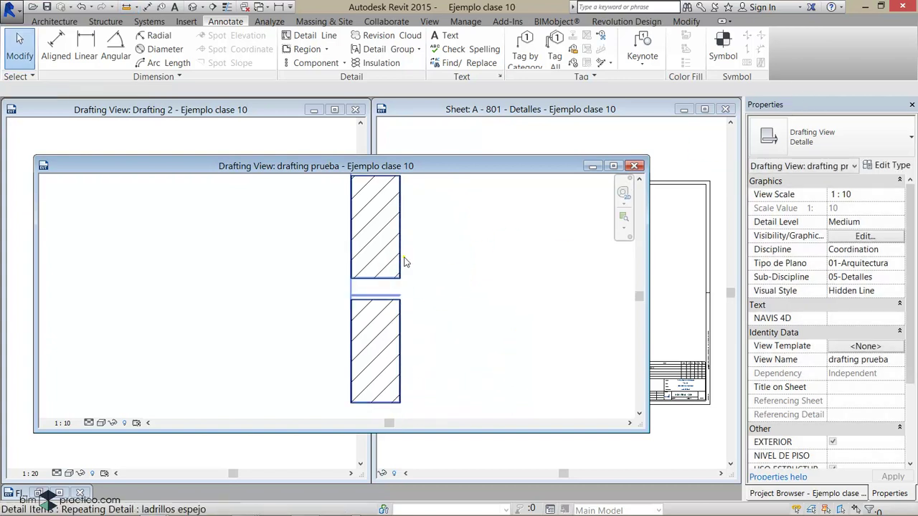
Set the ladrillos espejo repeating detail spacing to 0.22.
left_click(400, 257)
left_click(884, 166)
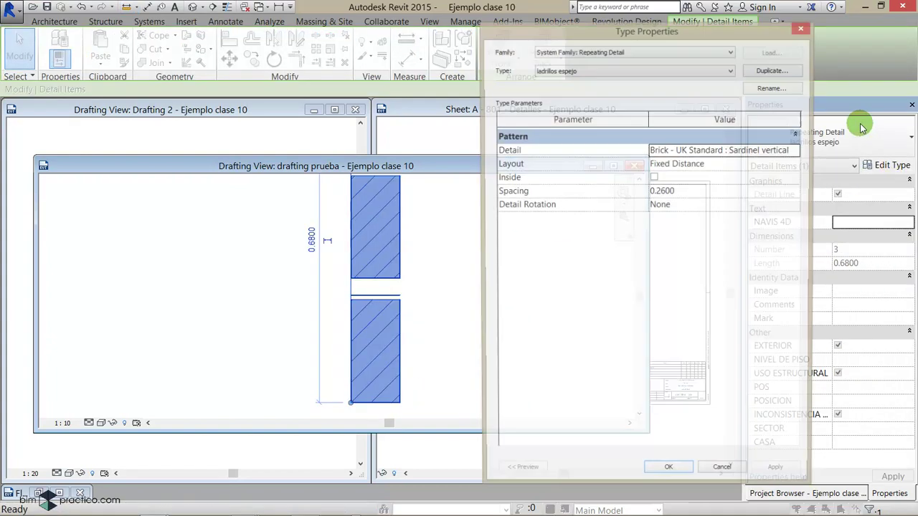
left_click(690, 191)
type(".22")
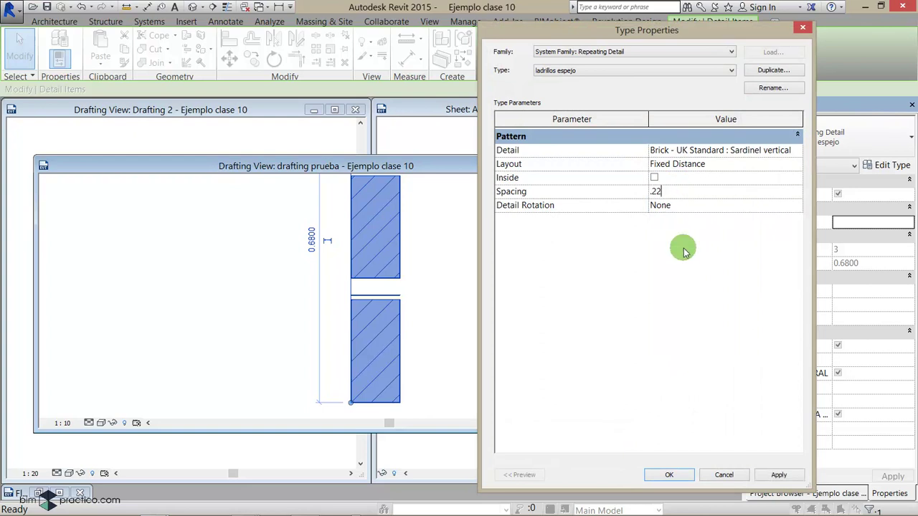
left_click(662, 476)
left_click(476, 328)
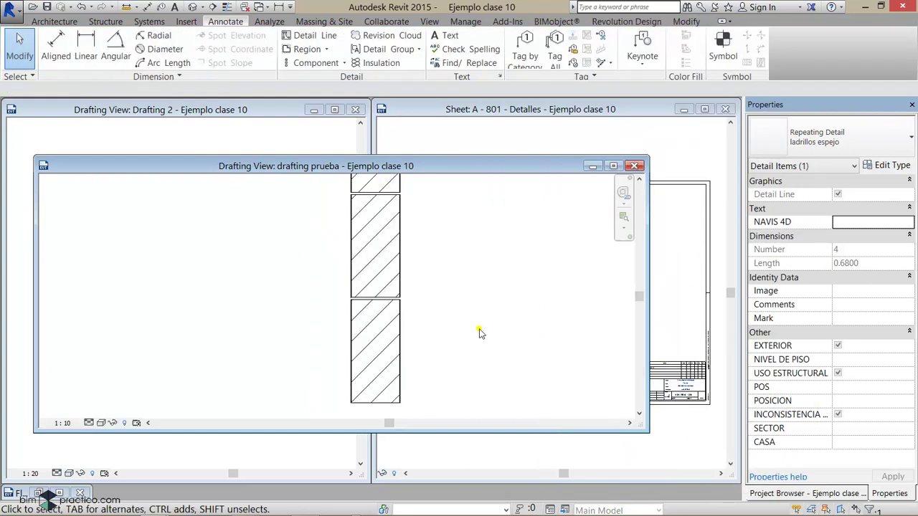
Stretch the brick column up to 1.62 long, holding eight bricks.
scroll(477, 326, "down", 3)
scroll(479, 316, "down", 2)
mouse_move(481, 310)
middle_mouse_down()
mouse_move(400, 286)
mouse_move(334, 301)
middle_mouse_up()
left_click(380, 273)
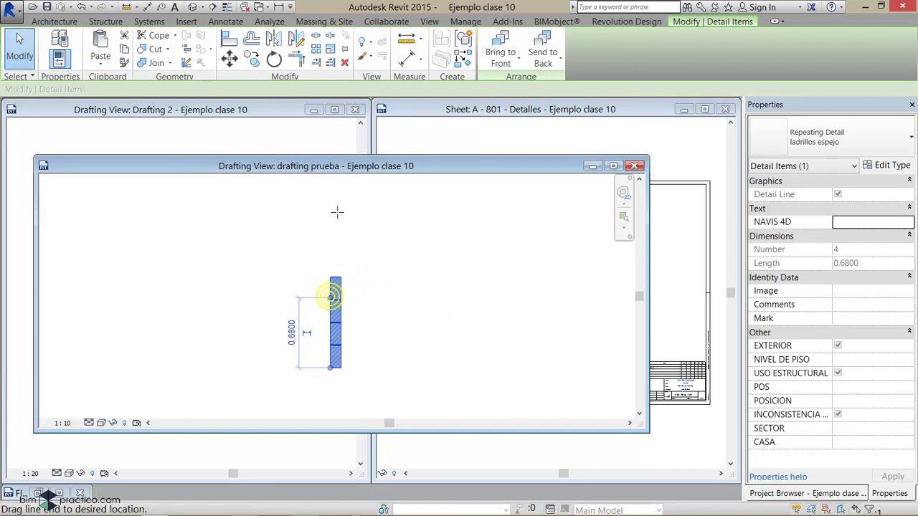
left_click_drag(338, 215, 330, 189)
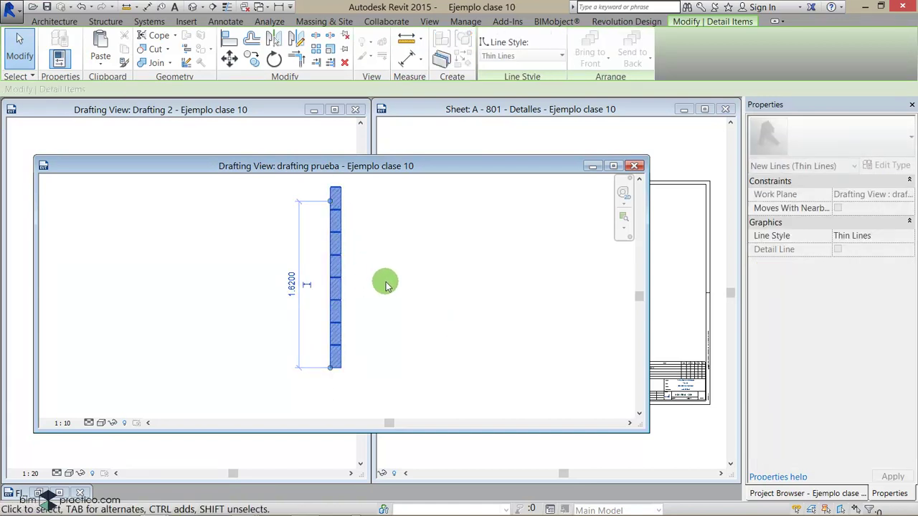
left_click(225, 21)
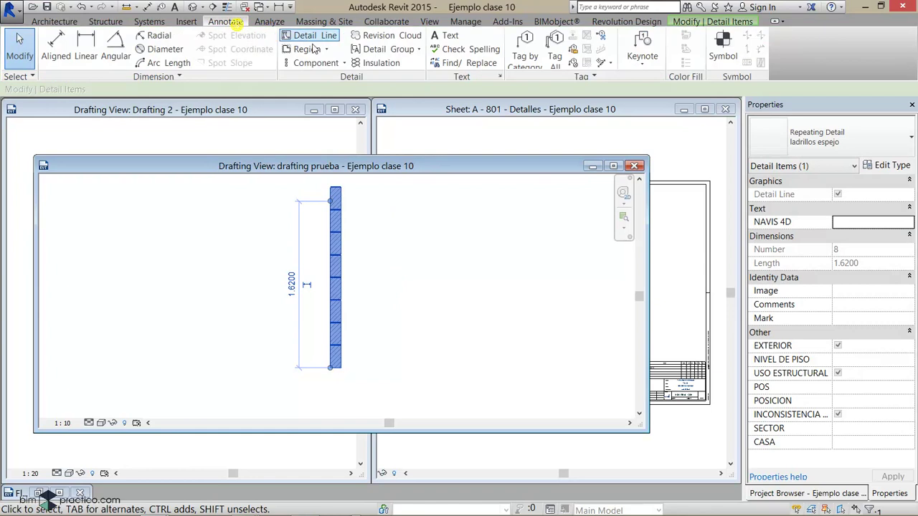
Draw a vertical 1.5-long M_C Joist-Side 140mm detail component from the wall's bottom.
left_click(345, 63)
left_click(337, 82)
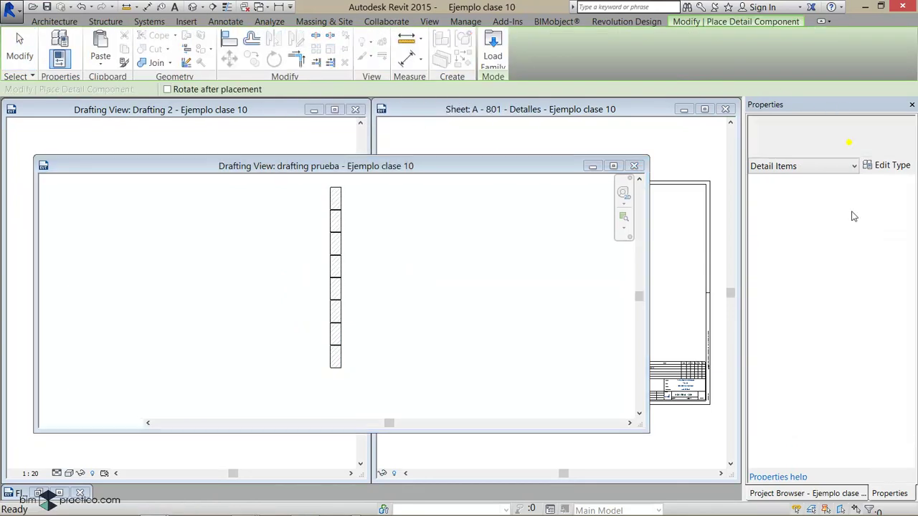
left_click(848, 143)
scroll(791, 225, "down", 1)
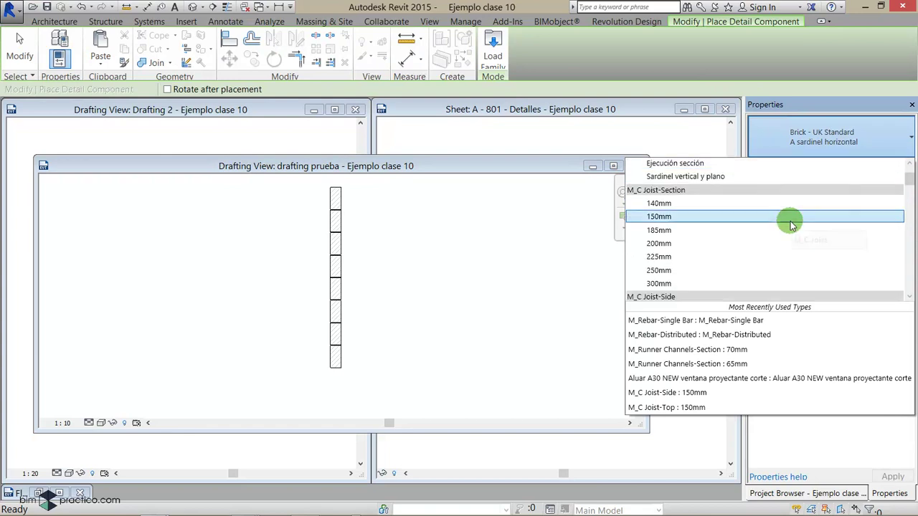
scroll(791, 224, "down", 2)
left_click(676, 255)
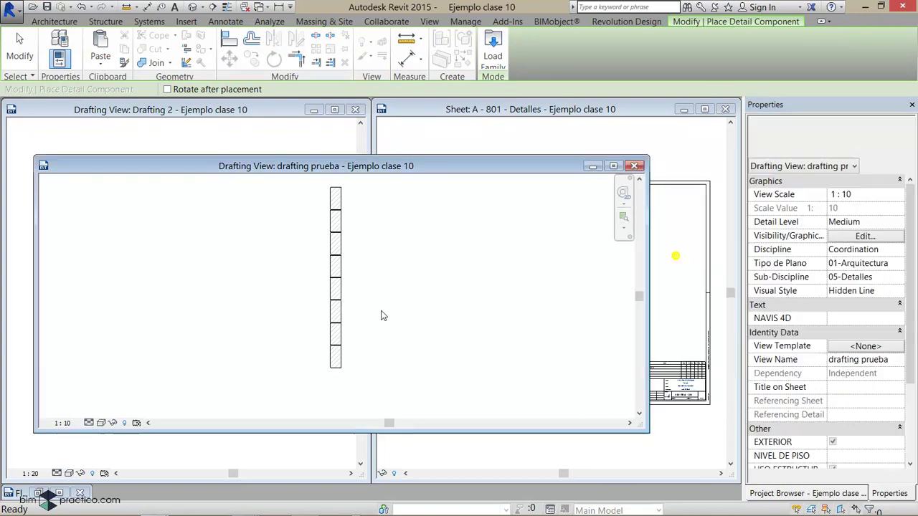
left_click(365, 366)
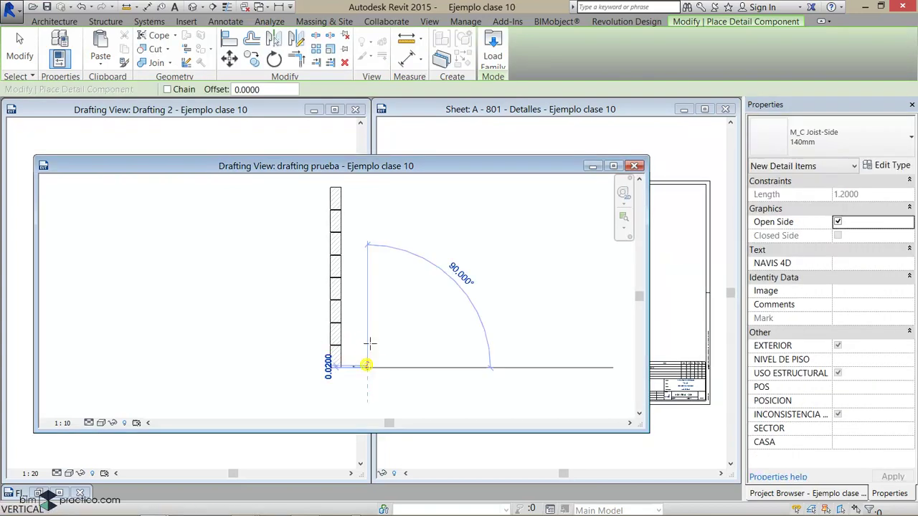
left_click(366, 214)
key("Escape")
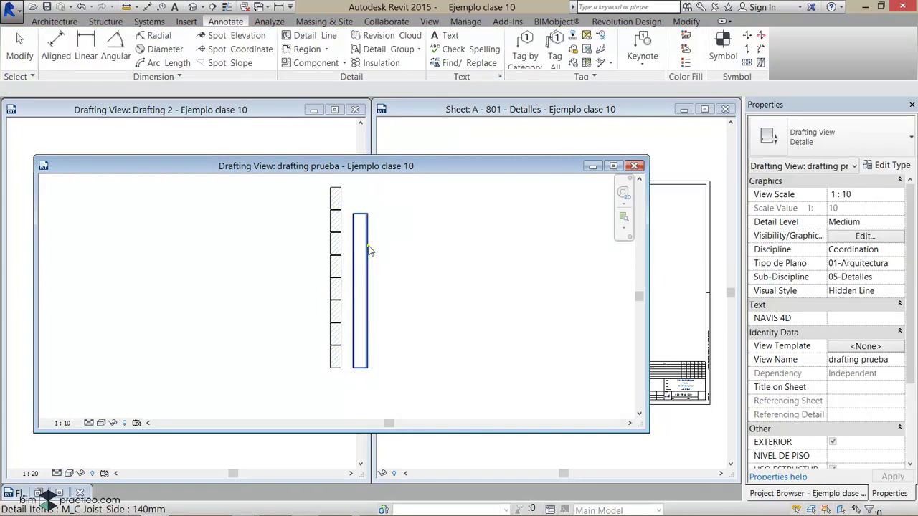
Move the joist to sit just left of the brick column.
left_click(364, 246)
scroll(353, 265, "up", 2)
left_click_drag(347, 264, 300, 260)
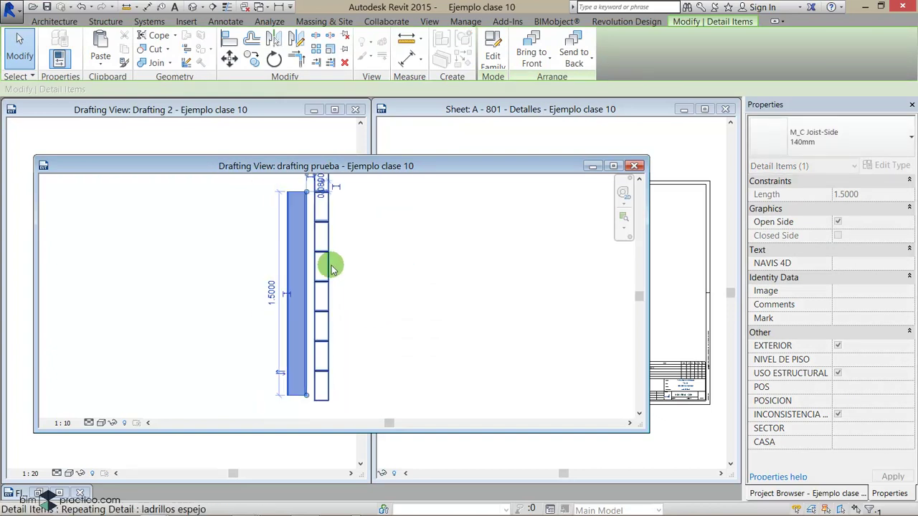
scroll(344, 273, "down", 2)
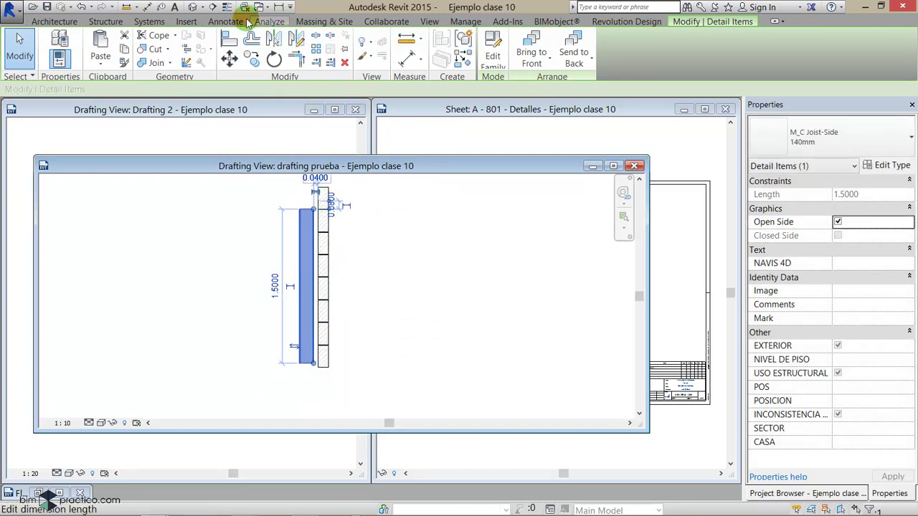
left_click(226, 21)
Draw a closed 0.82-wide detail-line rectangle beneath the brick wall and joist.
left_click(317, 38)
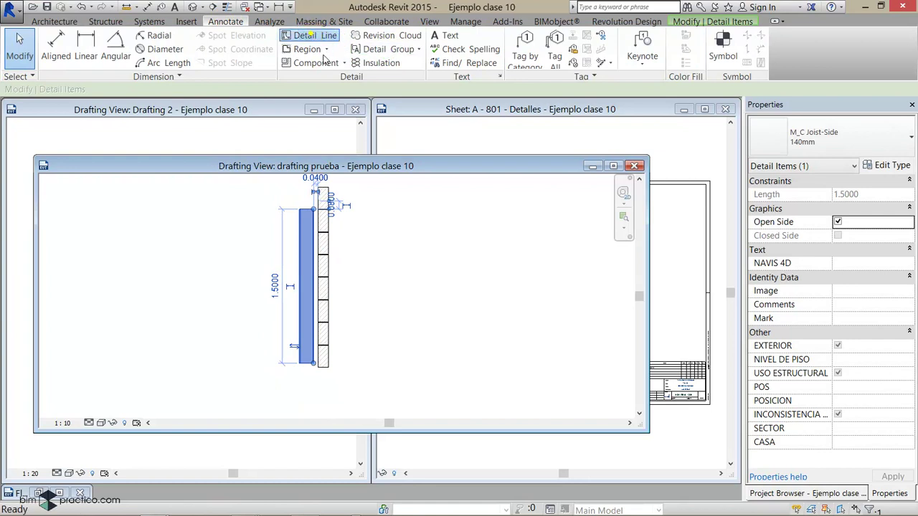
left_click(273, 368)
left_click(358, 368)
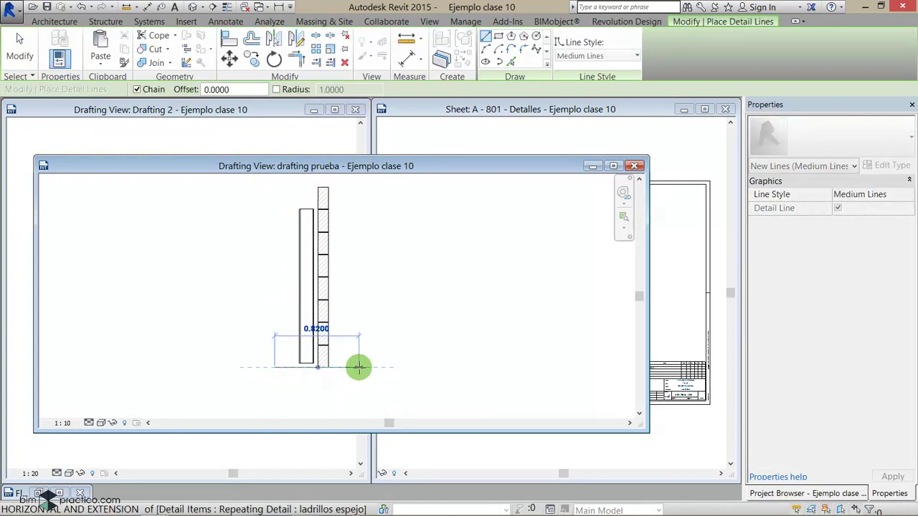
left_click(359, 383)
left_click(275, 382)
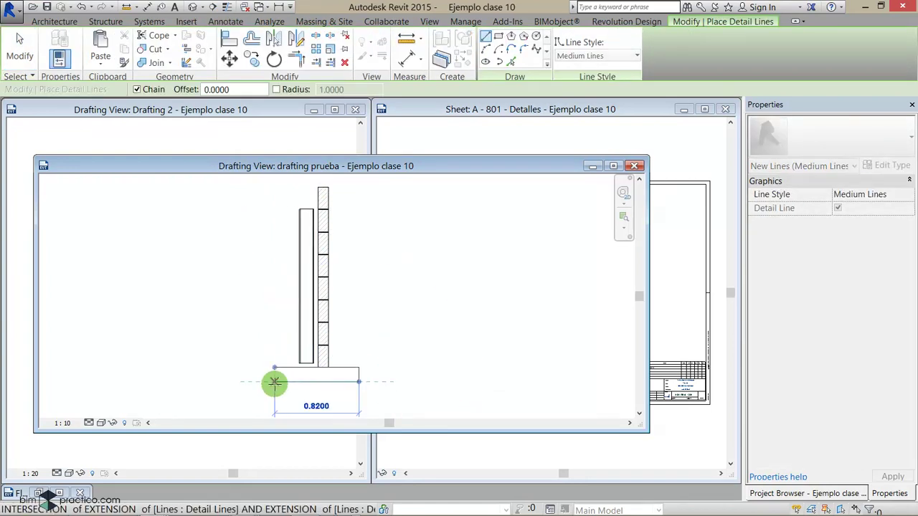
left_click(275, 368)
key("Escape")
key("Escape")
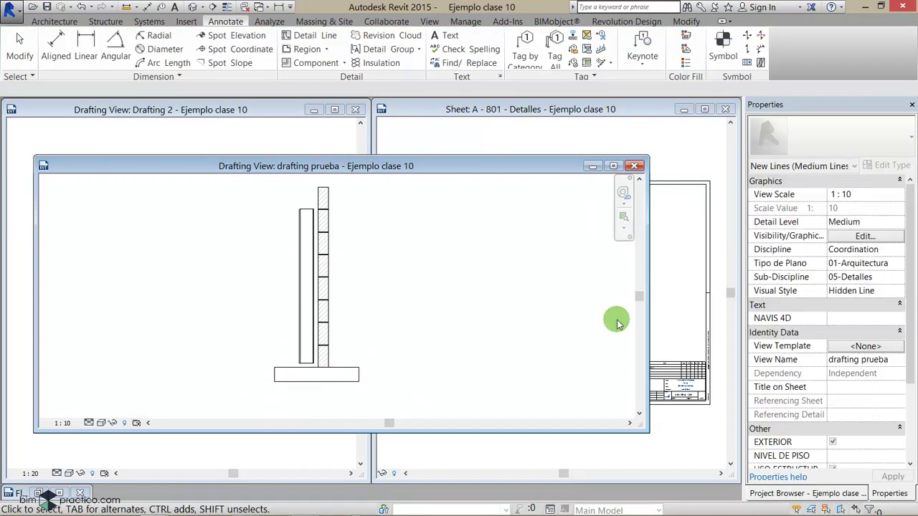
left_click(830, 493)
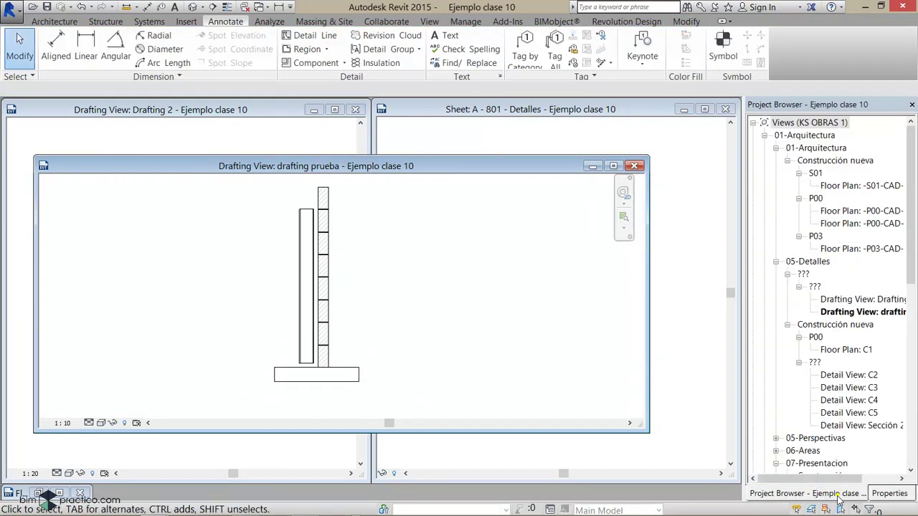
Rename the 'drafting prueba' view to 'Detalle 6' from the Project Browser.
left_click(879, 314)
right_click(879, 314)
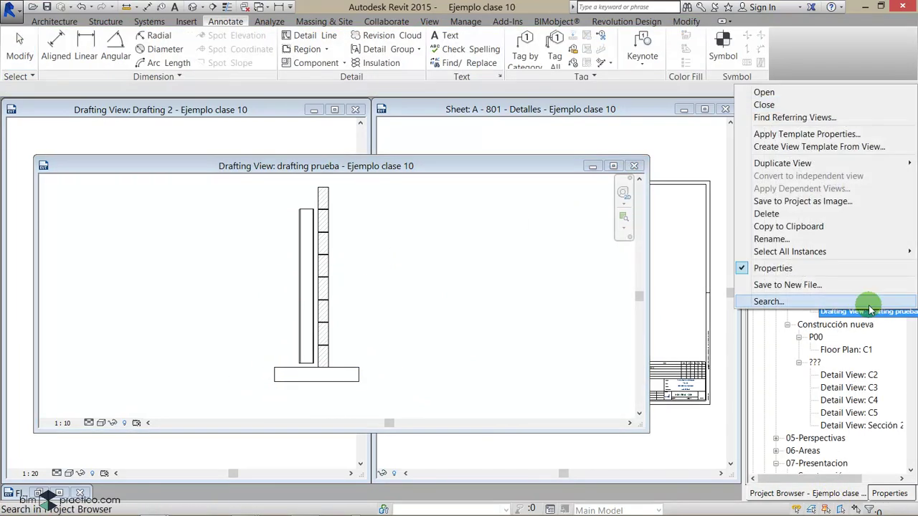
left_click(825, 240)
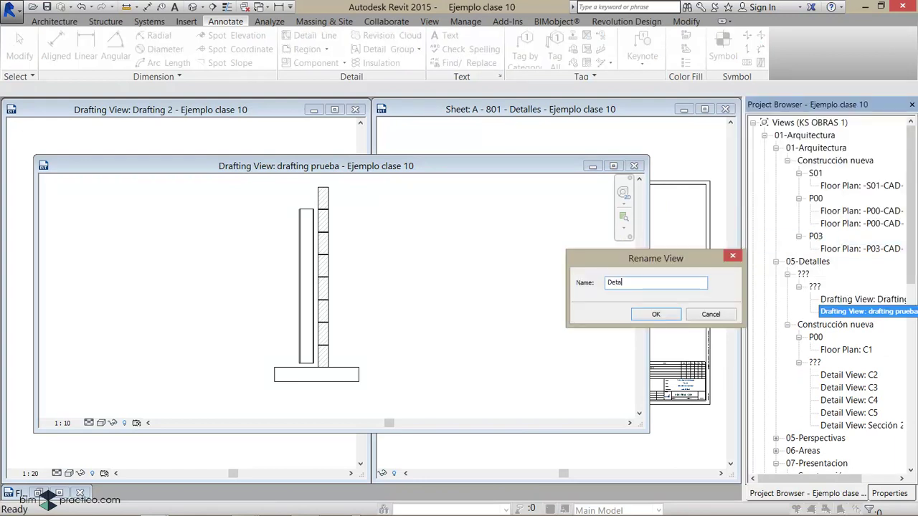
type("Detalle 6")
left_click(649, 314)
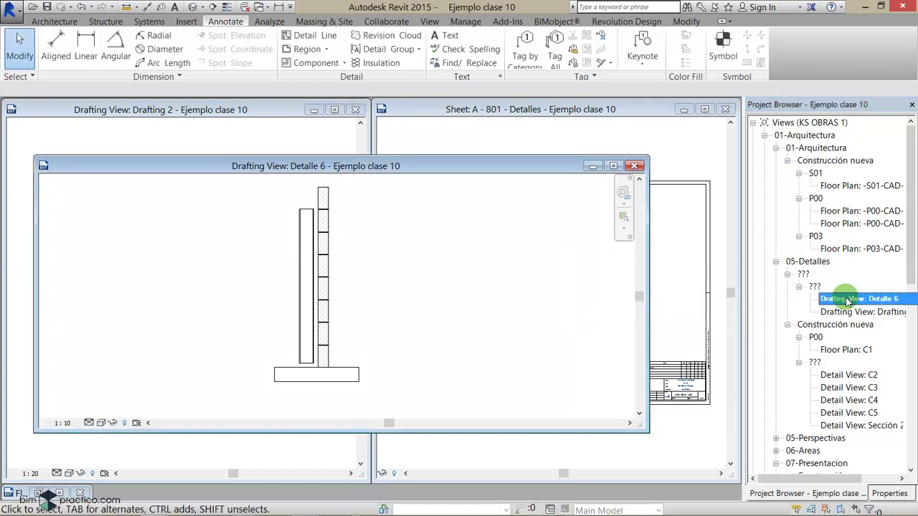
scroll(860, 251, "down", 2)
Expand the sheets list and open sheet A-801 Detalles.
left_click_drag(905, 285, 910, 420)
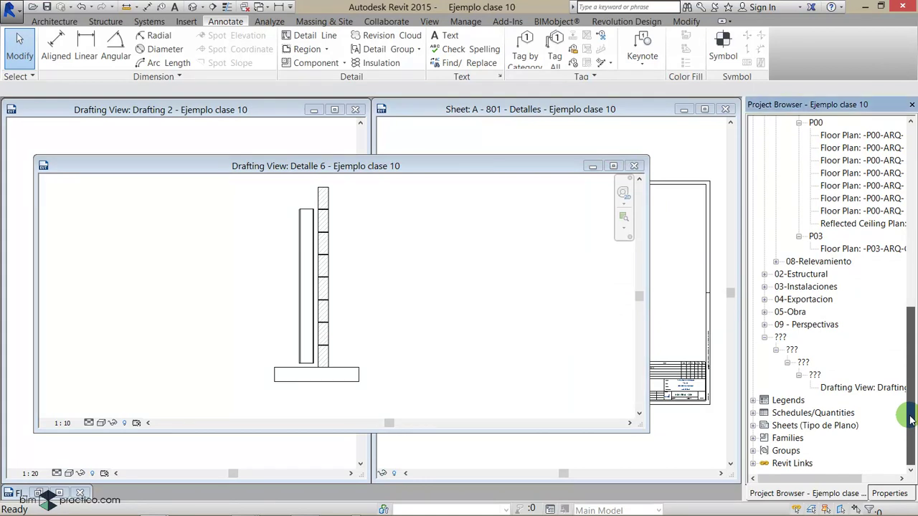
left_click(753, 425)
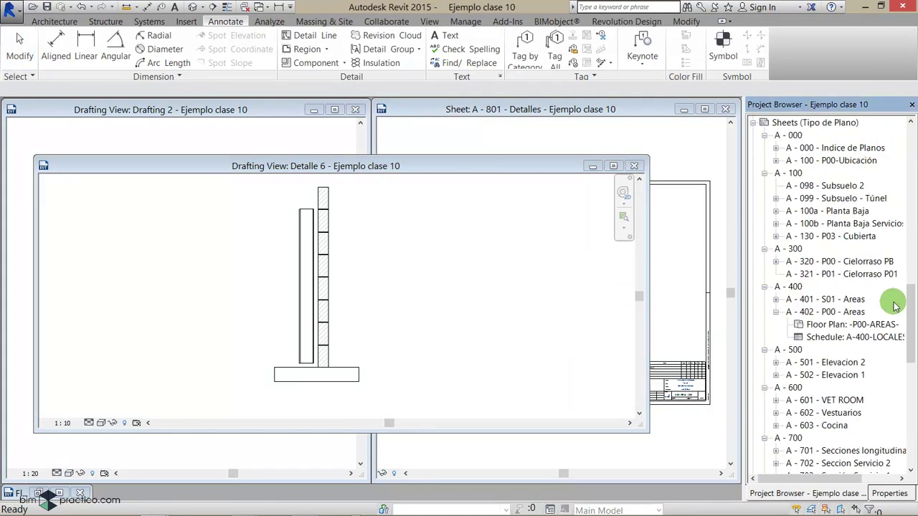
left_click_drag(910, 304, 912, 361)
double_click(840, 326)
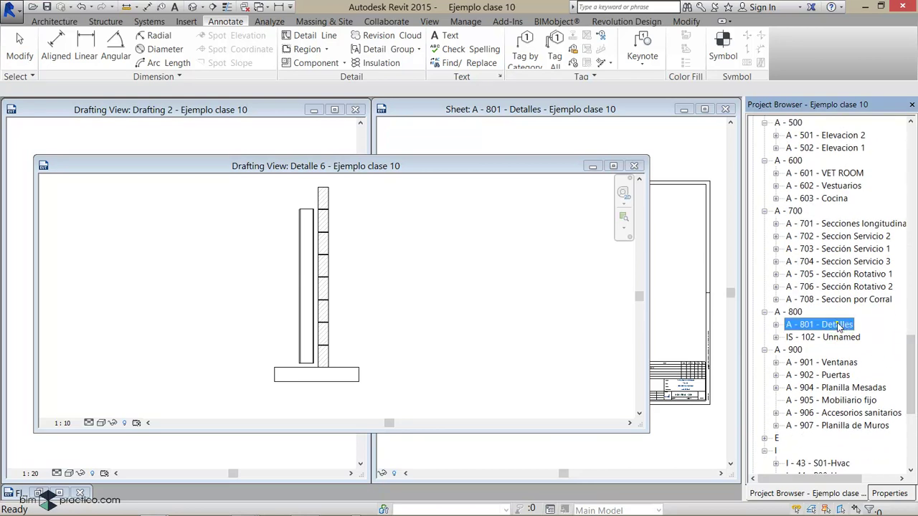
Locate Drafting View: Detalle 6 under 05-Detalles and bring sheet A-801 to the front.
left_click(266, 287)
left_click(889, 493)
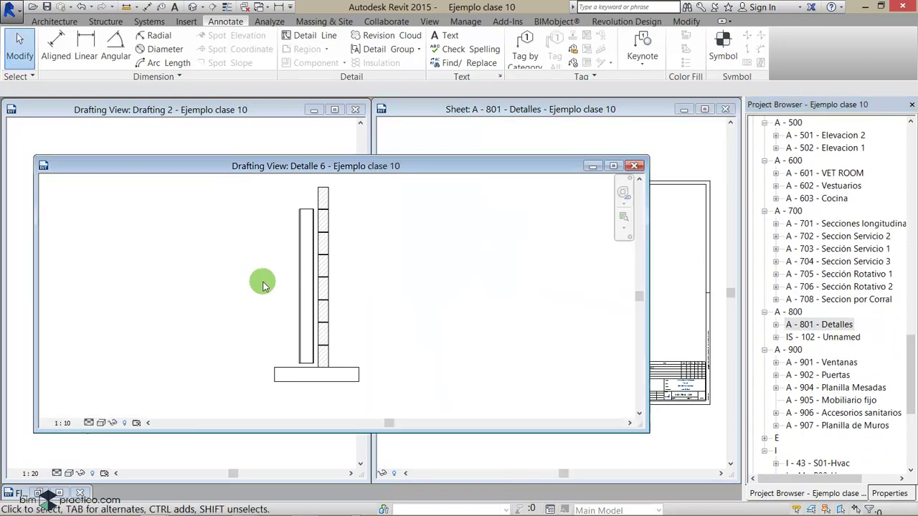
left_click(854, 495)
left_click(612, 349)
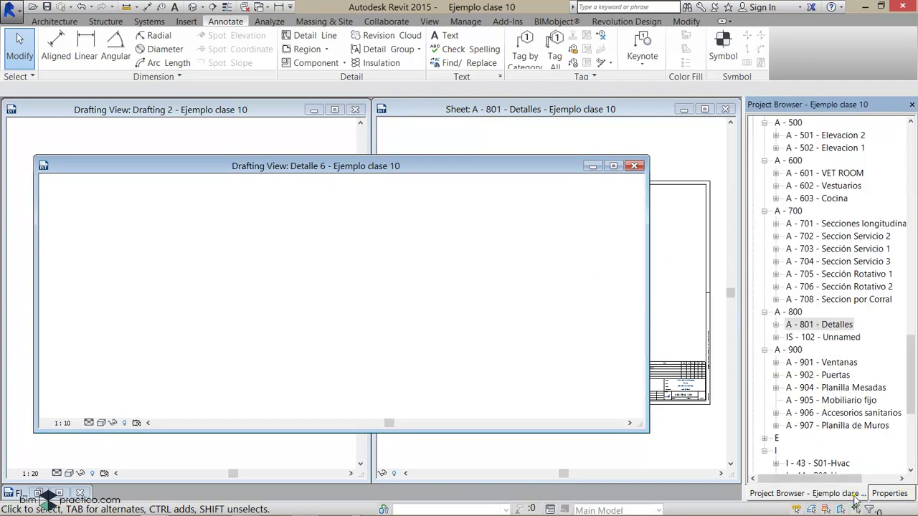
left_click_drag(912, 360, 914, 161)
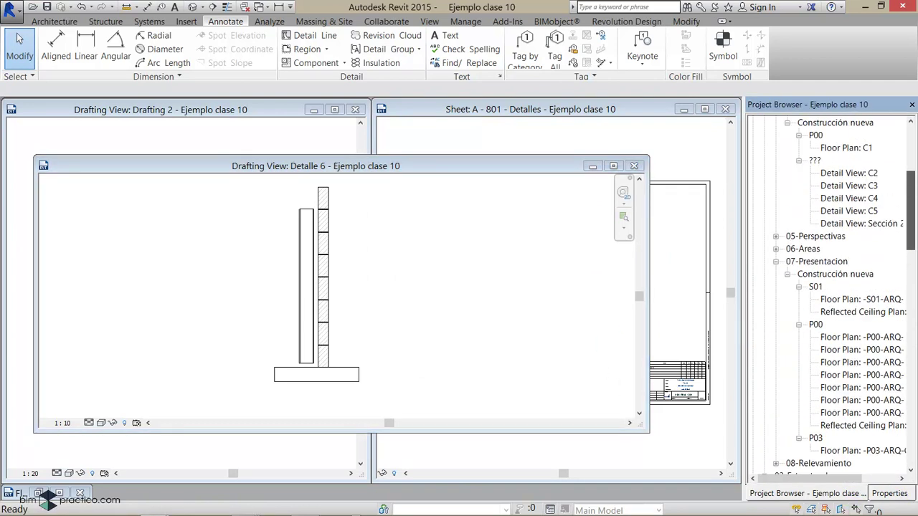
double_click(832, 235)
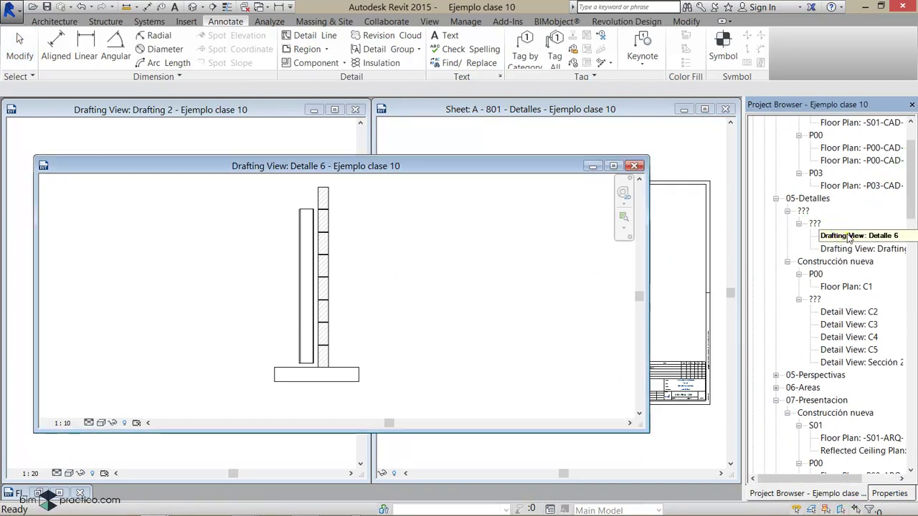
left_click(675, 248)
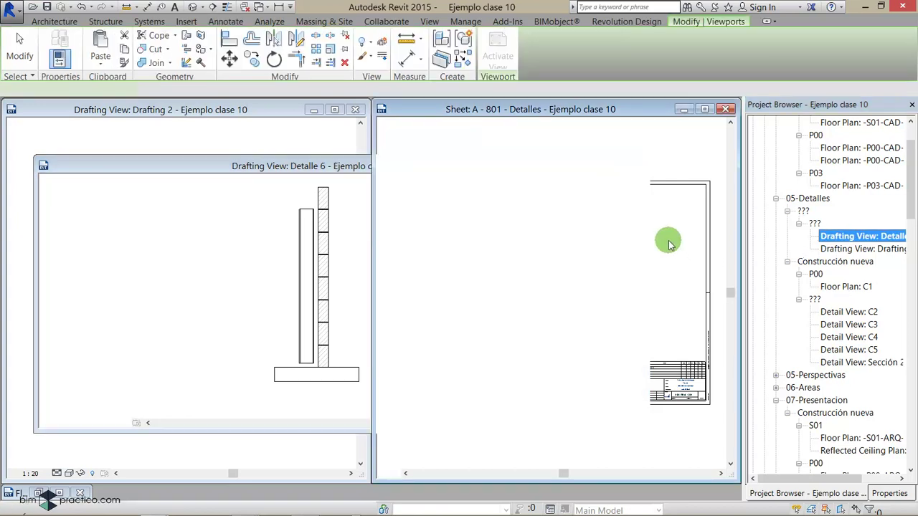
Place the Detalle 6 view on the upper right of sheet A-801.
left_click_drag(669, 244, 665, 243)
left_click(669, 157)
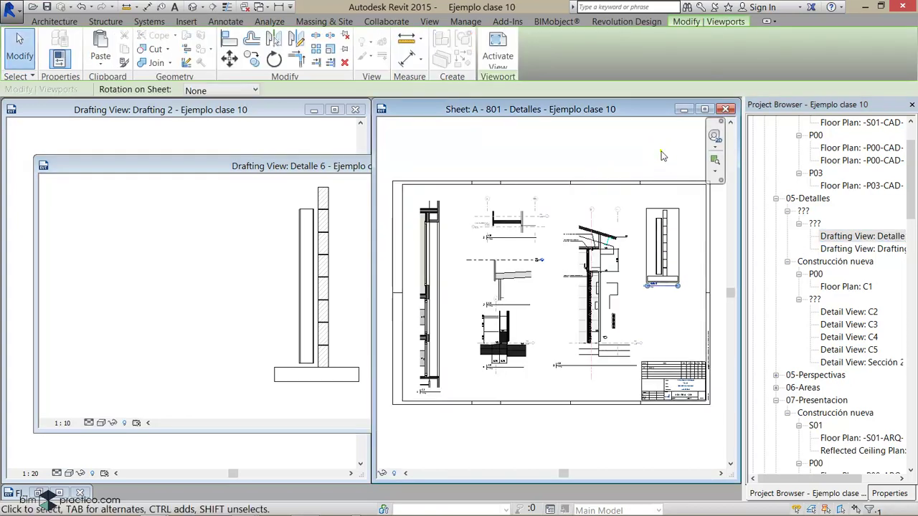
left_click(667, 248)
scroll(666, 248, "up", 3)
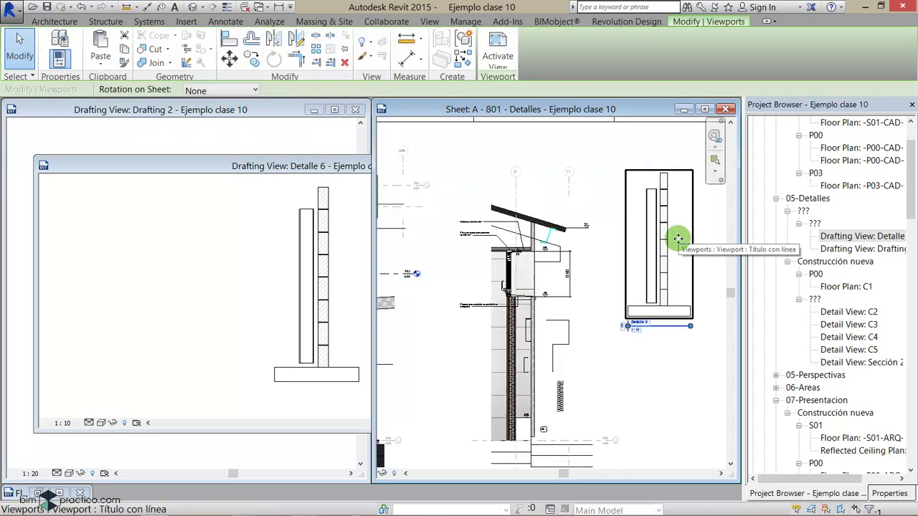
Reopen Detalle 6 maximized and zoom to fit the wall detail (ZF).
left_click(338, 166)
left_click(386, 166)
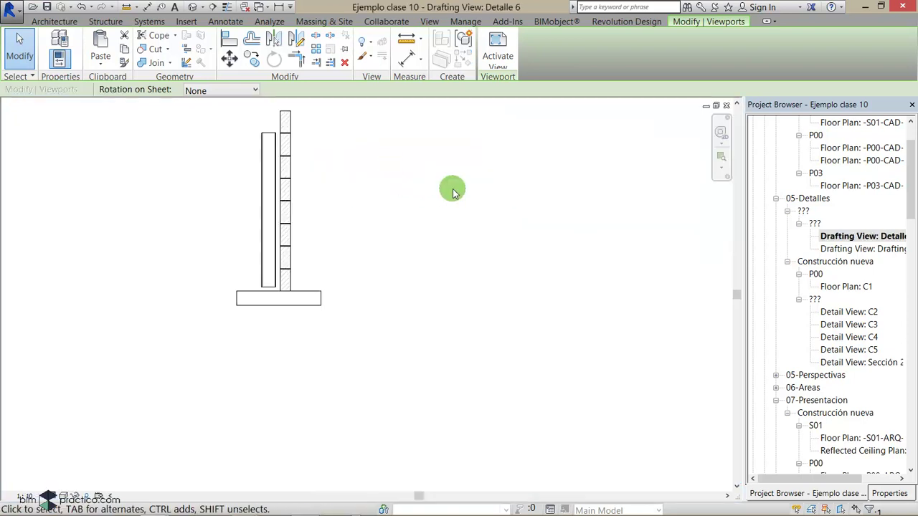
key("z")
key("f")
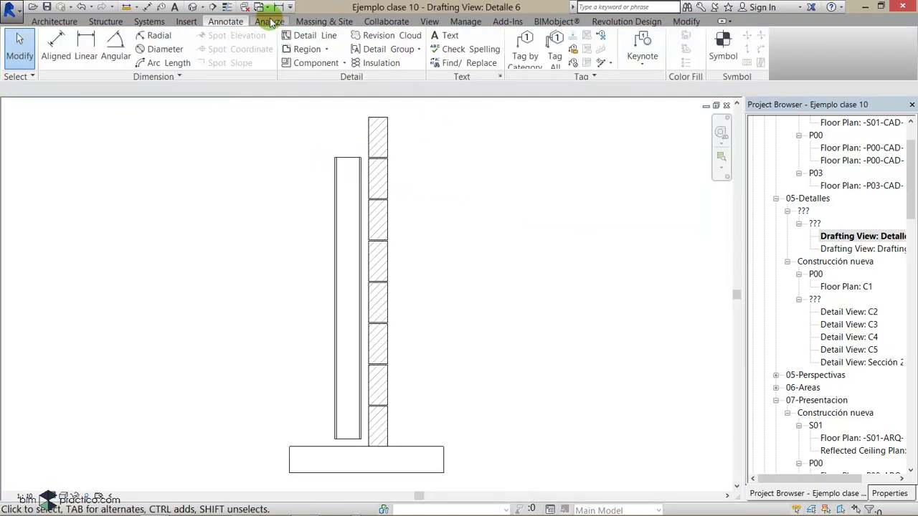
Start Load Family and navigate up to the US Metric library folder.
left_click(185, 21)
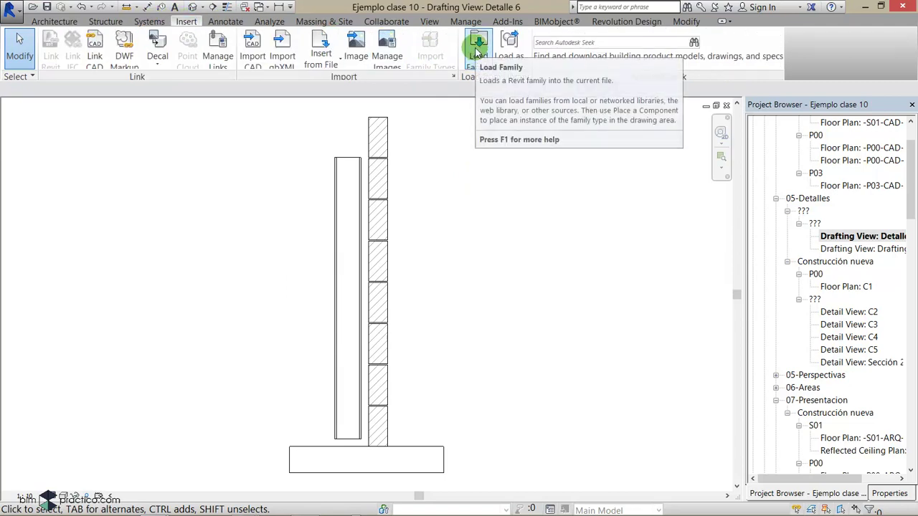
left_click(476, 51)
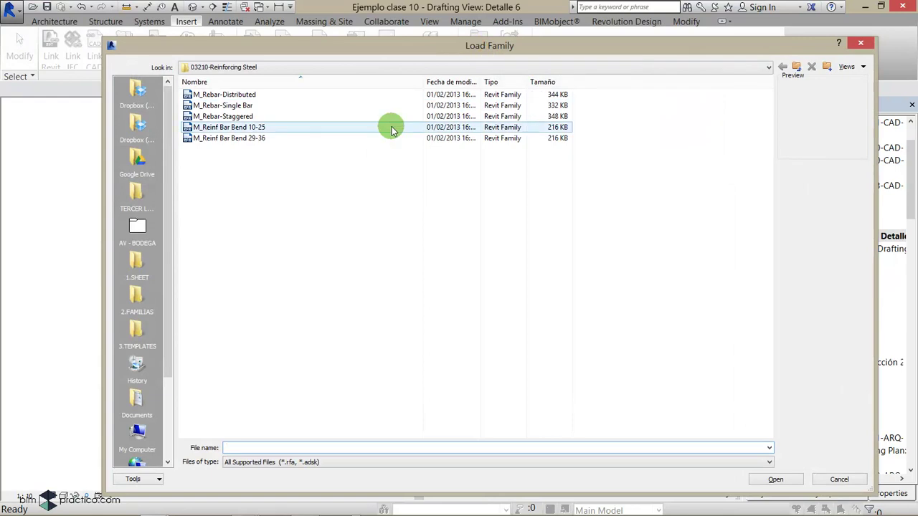
left_click(797, 70)
left_click(798, 69)
left_click(797, 69)
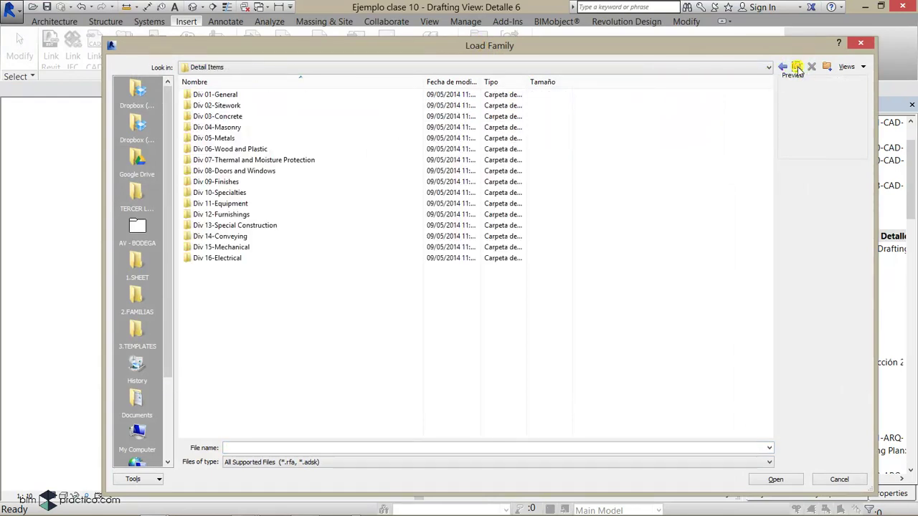
left_click(797, 70)
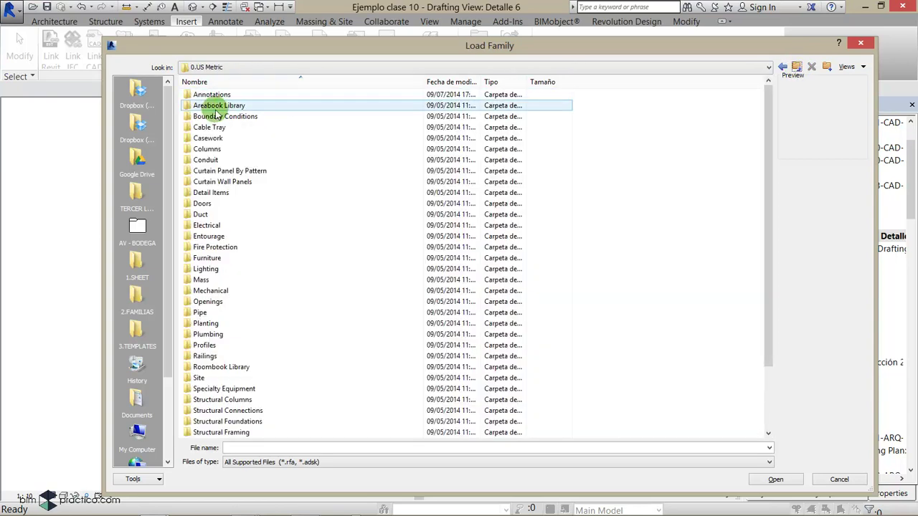
Load M_Suspended Acoustic Ceiling-Tegular Edge-Section from Detail Items > Div 09-Finishes > 09500-Ceilings > 09510-Acoustical Ceilings.
double_click(225, 193)
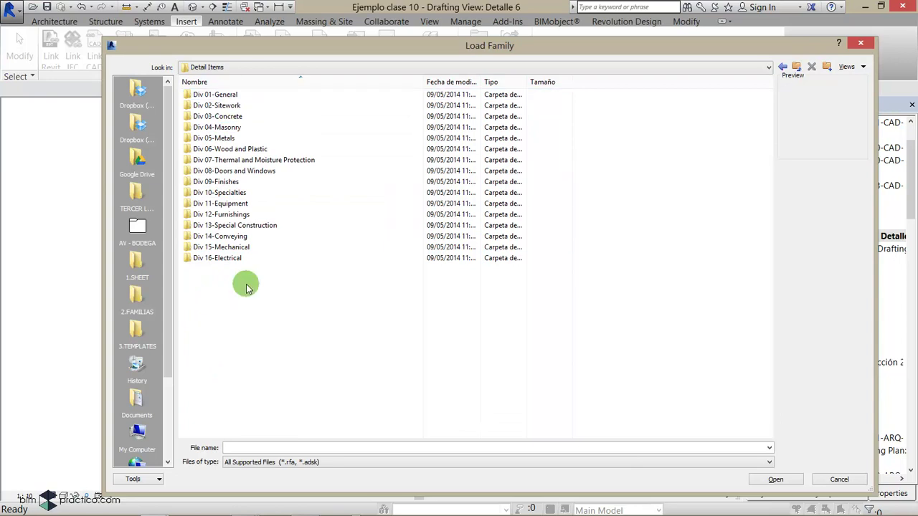
double_click(244, 183)
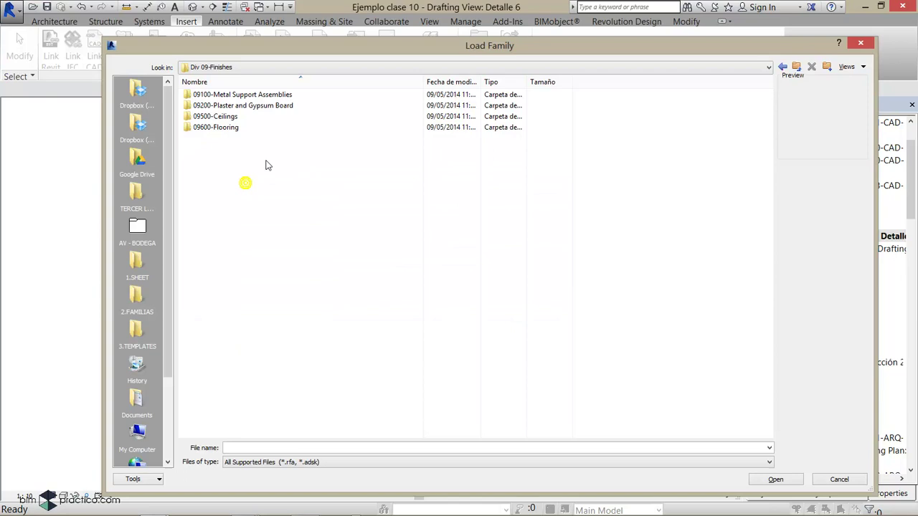
double_click(240, 116)
left_click(261, 99)
double_click(261, 101)
left_click(237, 107)
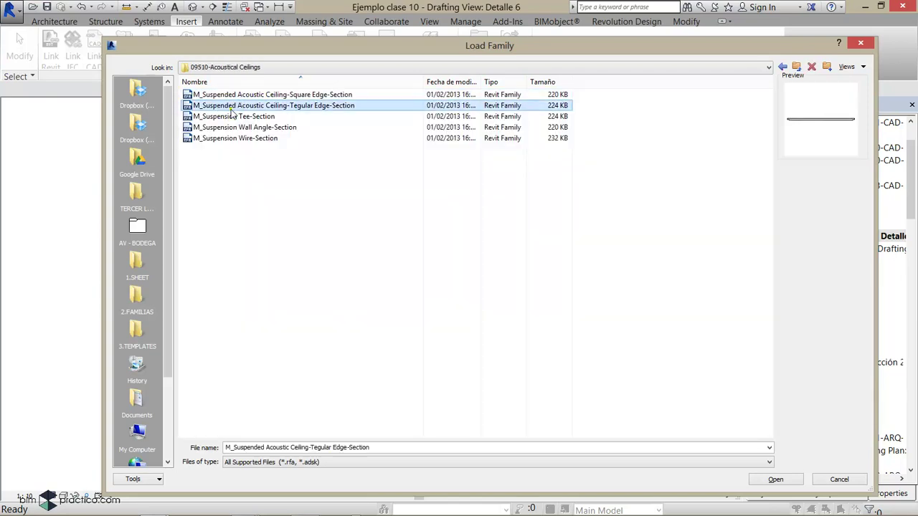
left_click(788, 486)
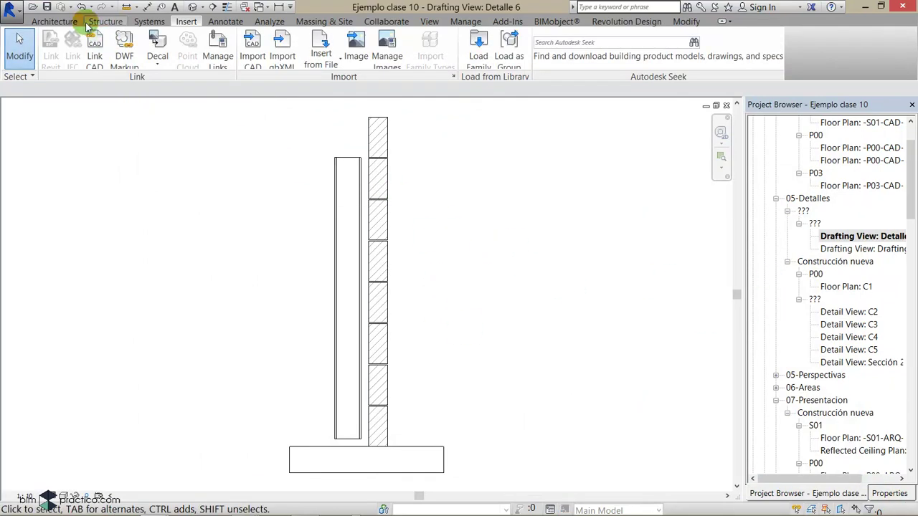
Place two 19 x 300 x 300 Tegular Edge-Section ceiling pieces side by side near the wall top.
left_click(221, 22)
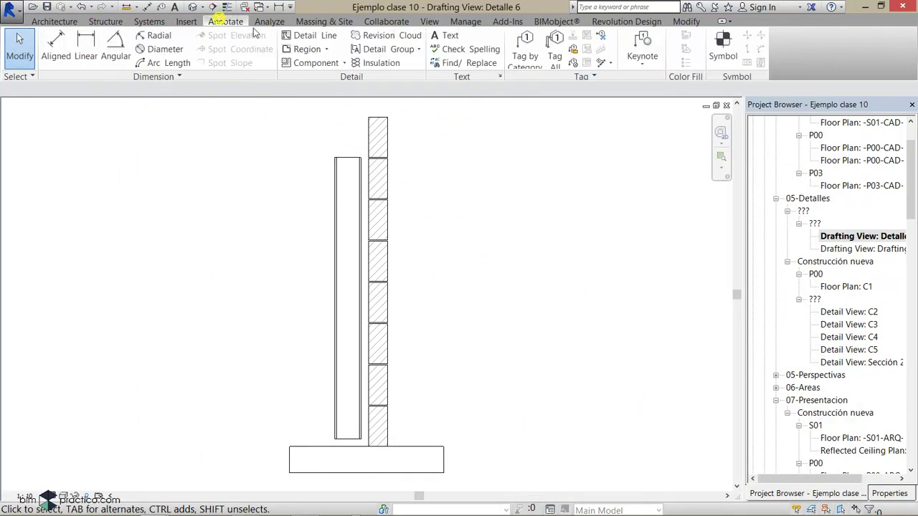
left_click(316, 63)
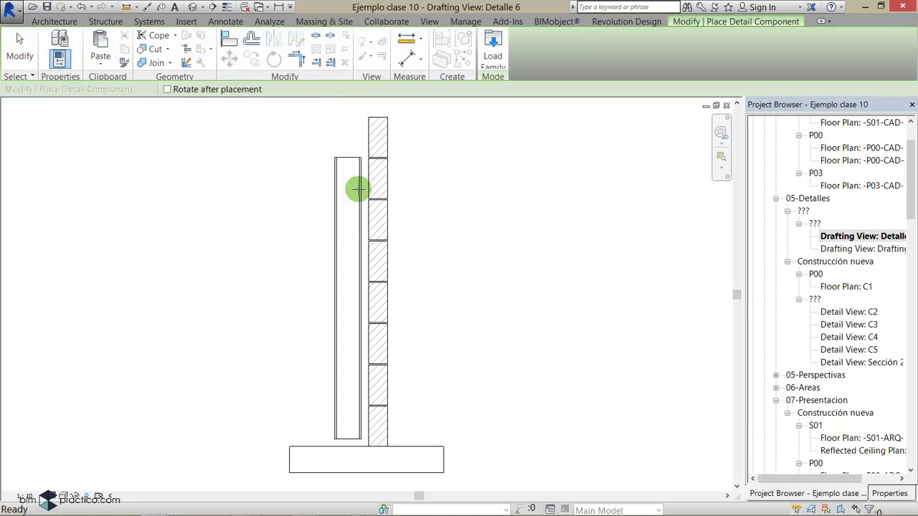
left_click(889, 494)
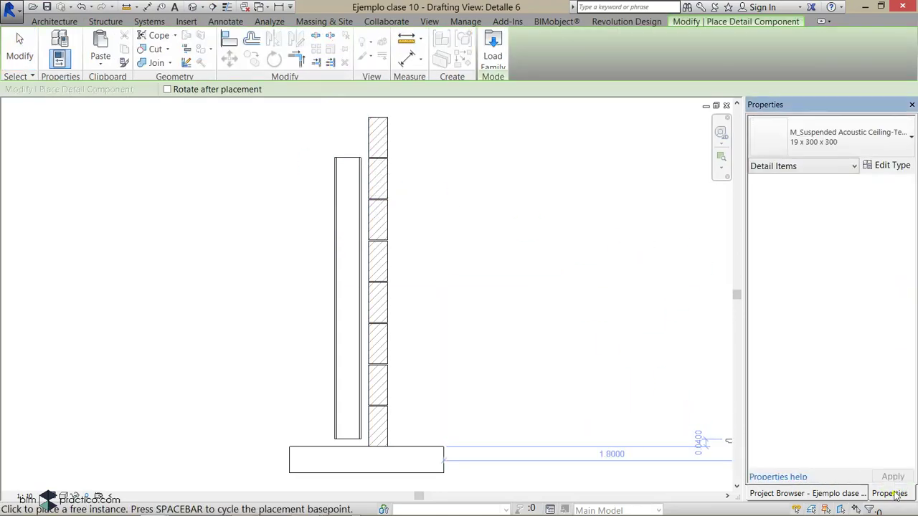
left_click(821, 142)
scroll(817, 244, "up", 1)
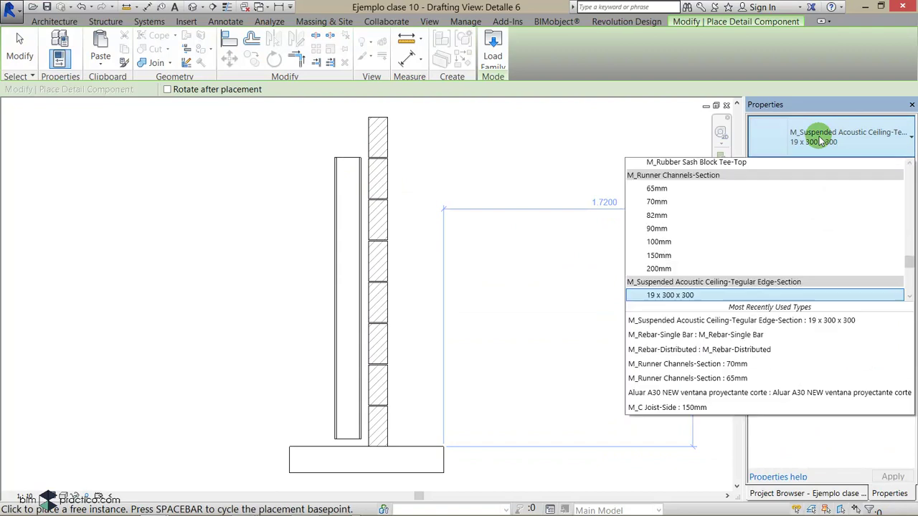
scroll(789, 244, "down", 1)
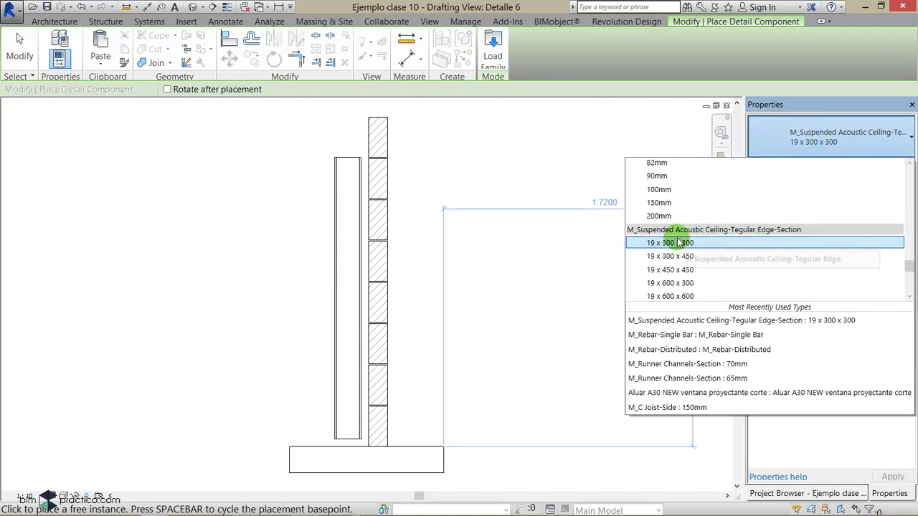
scroll(674, 244, "down", 1)
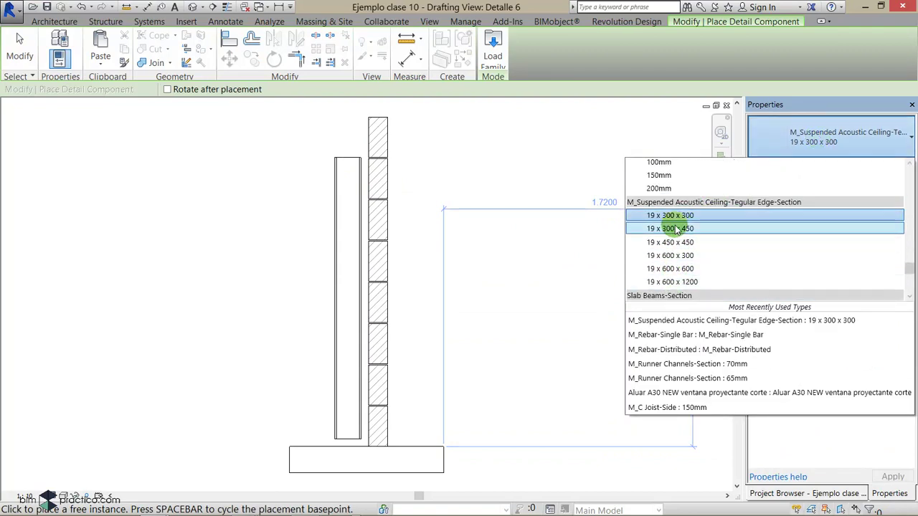
left_click(340, 169)
left_click(265, 142)
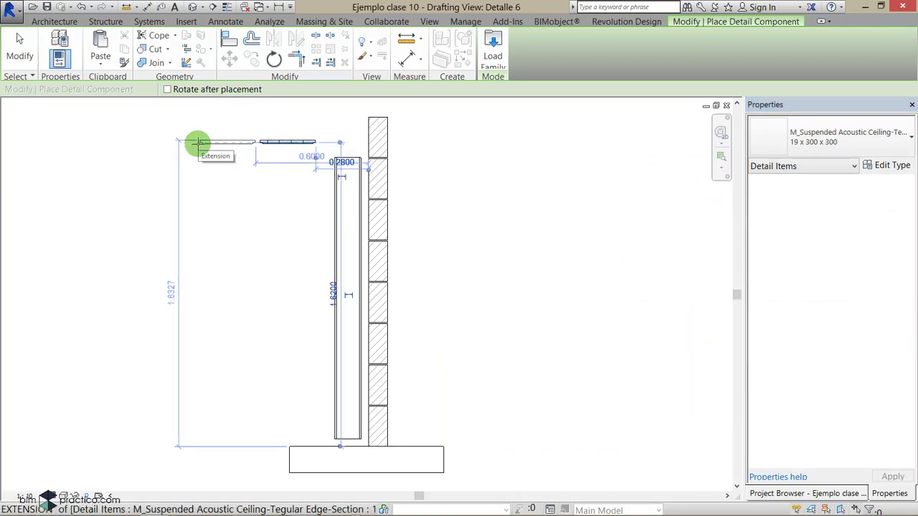
scroll(198, 143, "up", 4)
left_click(214, 141)
Move both ceiling tile sections down to rest on the top of the inner wall layer.
key("Escape")
key("Escape")
left_click_drag(410, 188, 320, 134)
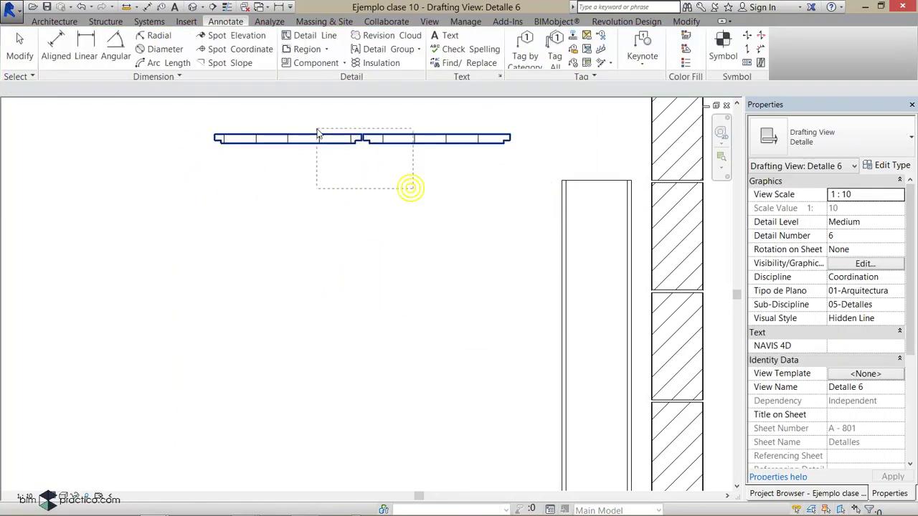
mouse_move(394, 139)
left_mouse_down()
mouse_move(511, 166)
mouse_move(473, 166)
left_mouse_up()
scroll(352, 266, "down", 3)
key("Escape")
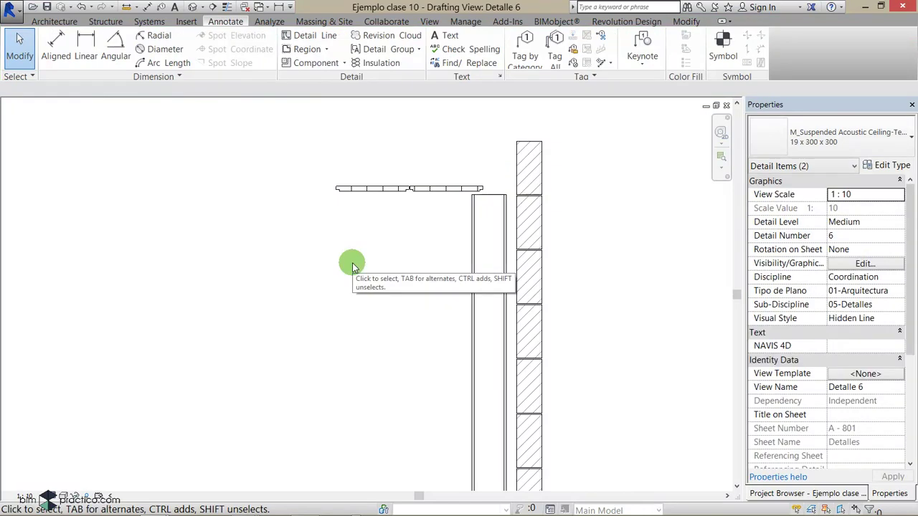
Zoom out and tile all open views side by side with WT.
scroll(352, 266, "down", 1)
scroll(307, 248, "down", 1)
scroll(301, 239, "down", 1)
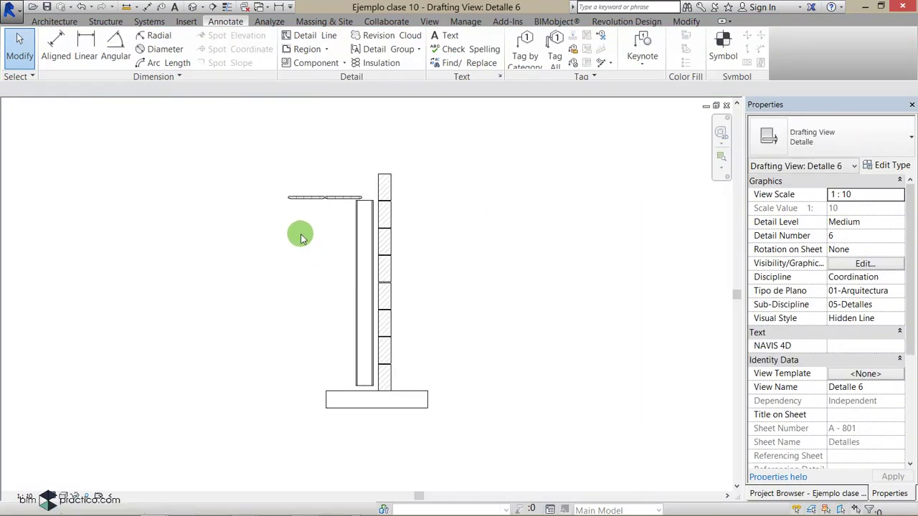
key("w")
key("t")
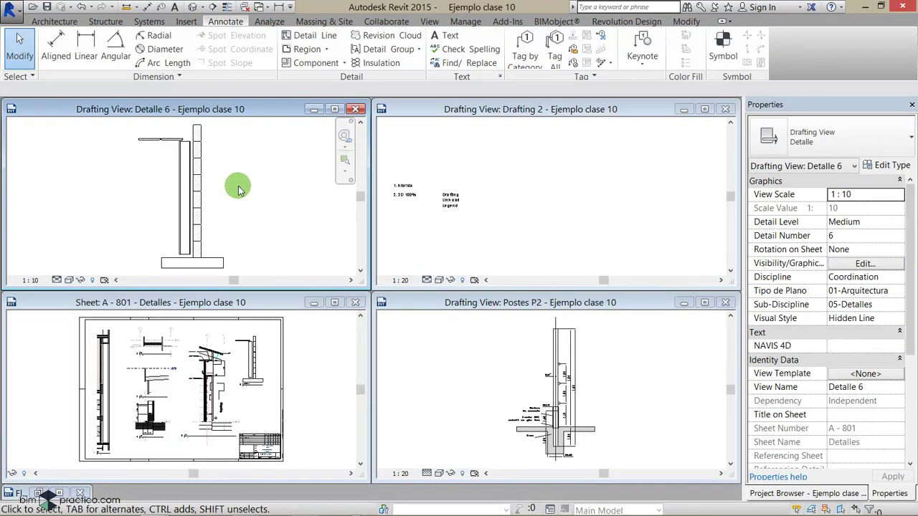